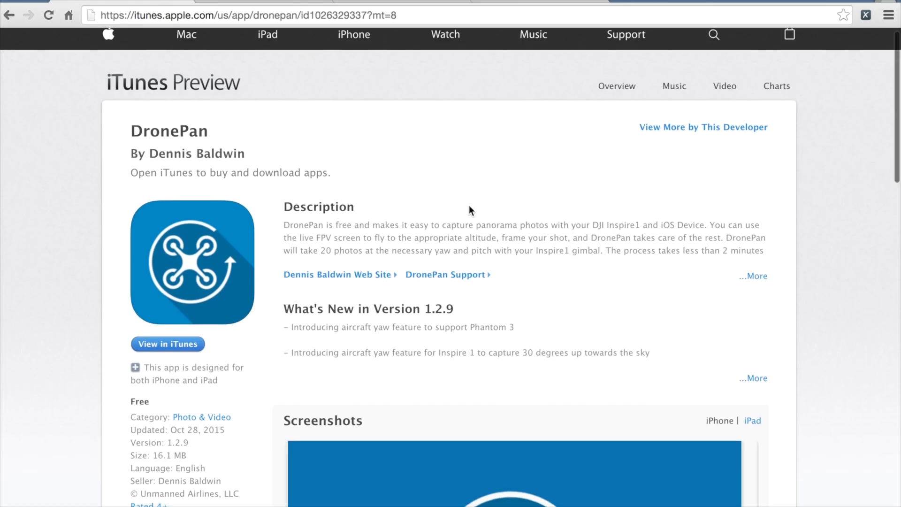
Look over the DronePan app's description, release notes and screenshots on its iTunes page.
{"action": "scroll", "coordinate": [469, 204], "scroll_direction": "down", "scroll_amount": 3}
{"action": "scroll", "coordinate": [469, 206], "scroll_direction": "down", "scroll_amount": 3}
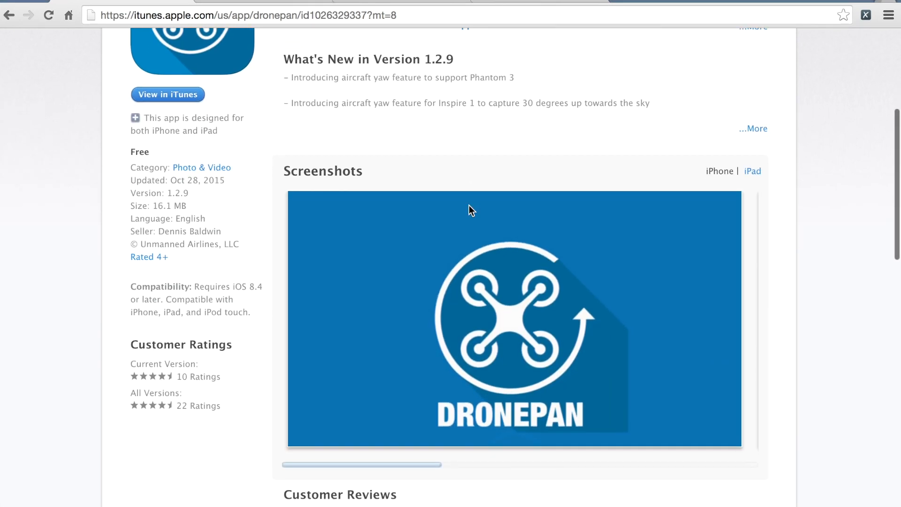
{"action": "scroll", "coordinate": [469, 206], "scroll_direction": "up", "scroll_amount": 5}
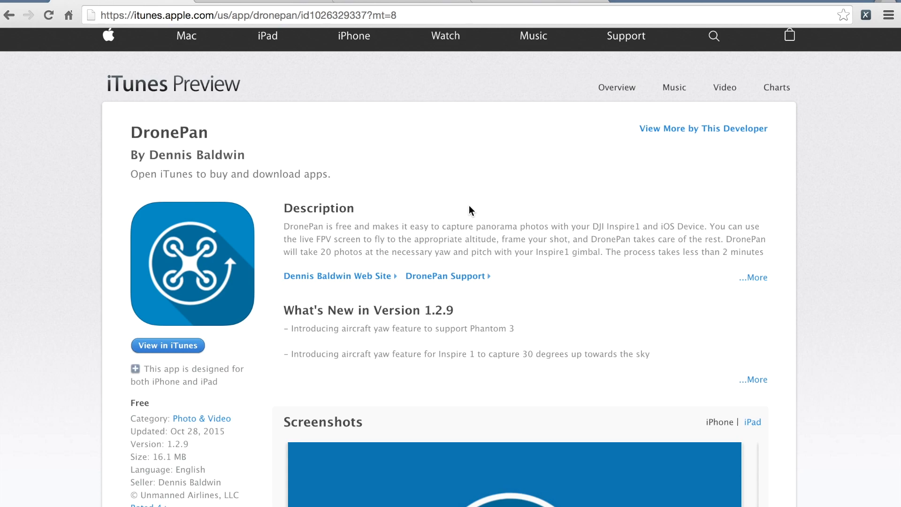
{"action": "scroll", "coordinate": [447, 209], "scroll_direction": "up", "scroll_amount": 1}
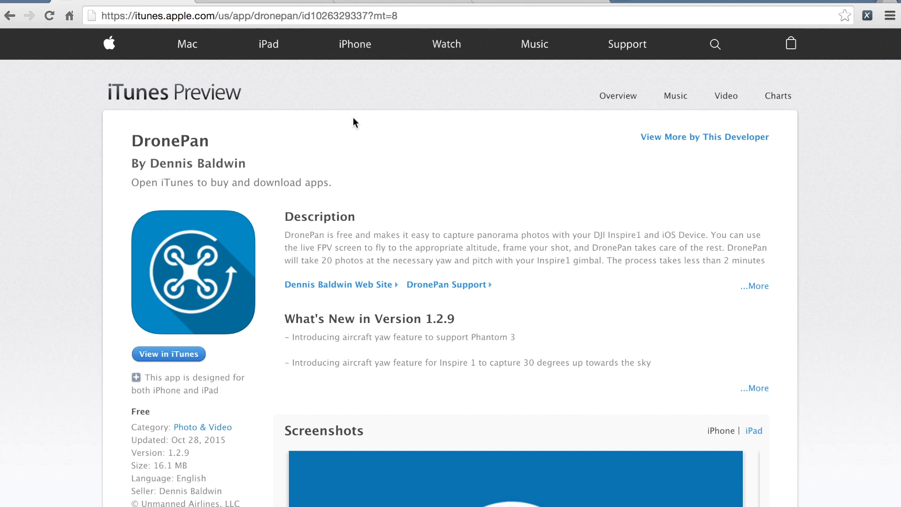
Switch to Finder and preview the drone photos in the el_tesoro_400 folder from DJI_0001.JPG through DJI_0007.JPG.
{"action": "key", "text": "super+Tab"}
{"action": "key", "text": "super+Tab"}
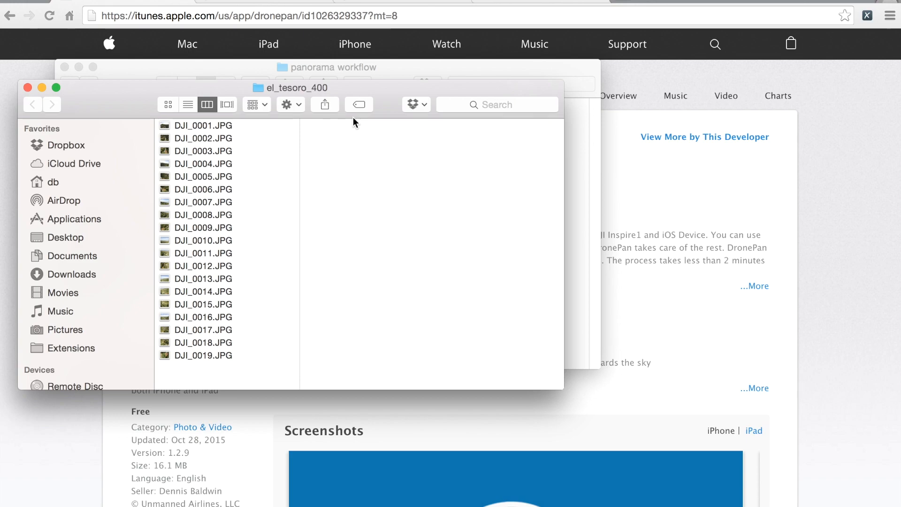
{"action": "left_click", "coordinate": [224, 125]}
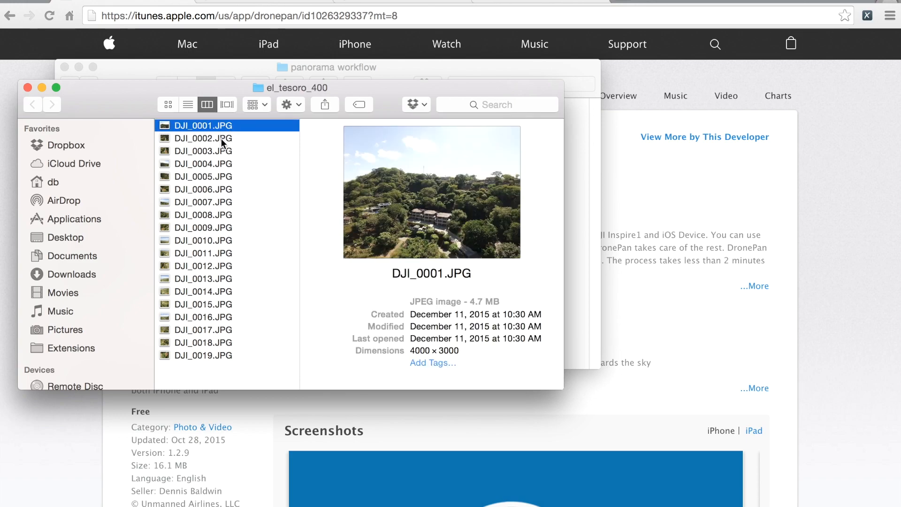
{"action": "key", "text": "Down"}
{"action": "key", "text": "Down"}
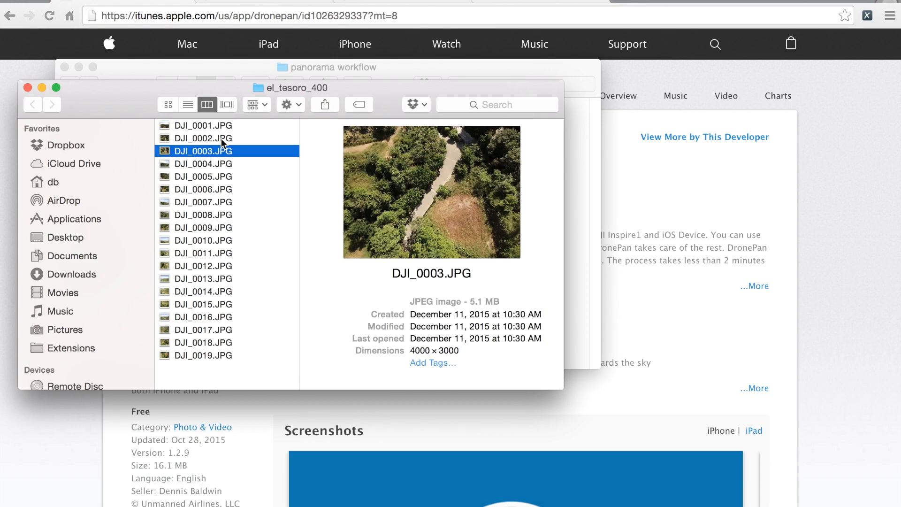
{"action": "key", "text": "Down"}
{"action": "key", "text": "Down"}
{"action": "key", "text": "Down"}
{"action": "key", "text": "Down"}
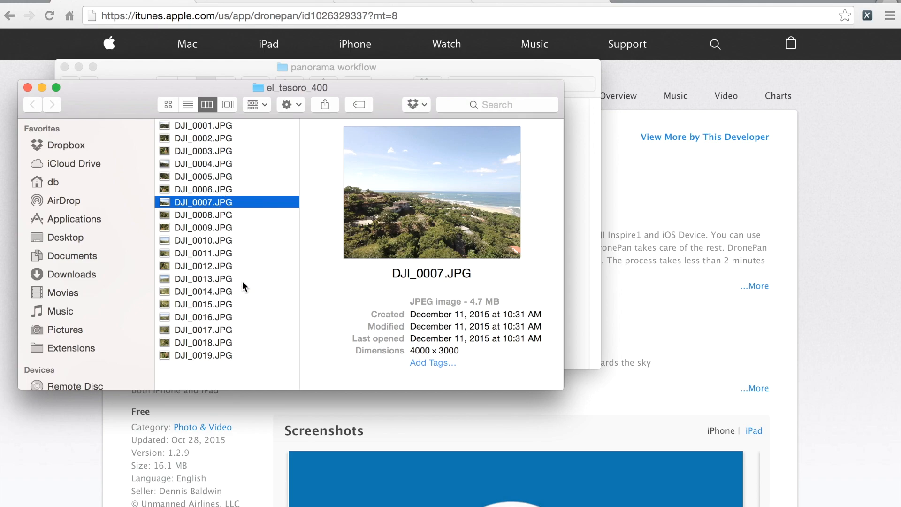
Switch to the browser and view Kolor's Autopano and Panotour product pages and the Kolor Store bundles page.
{"action": "left_click", "coordinate": [263, 2]}
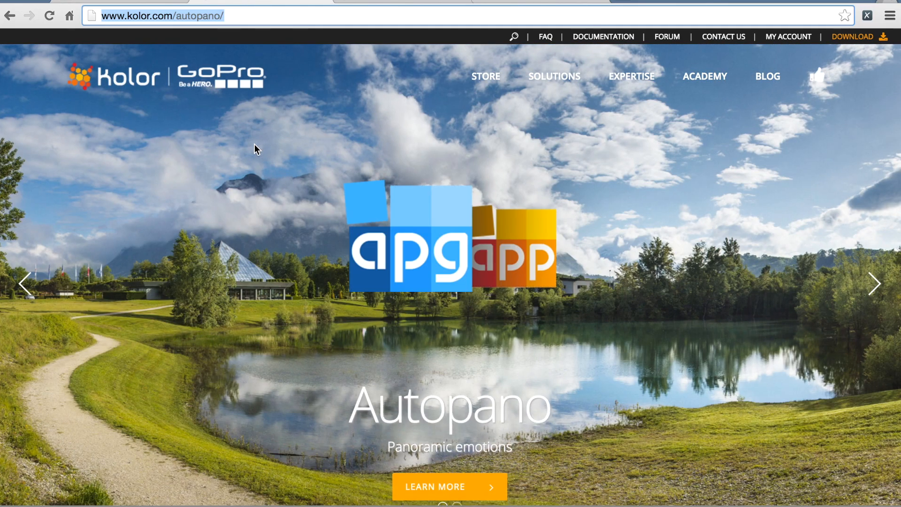
{"action": "key", "text": "ctrl+Tab"}
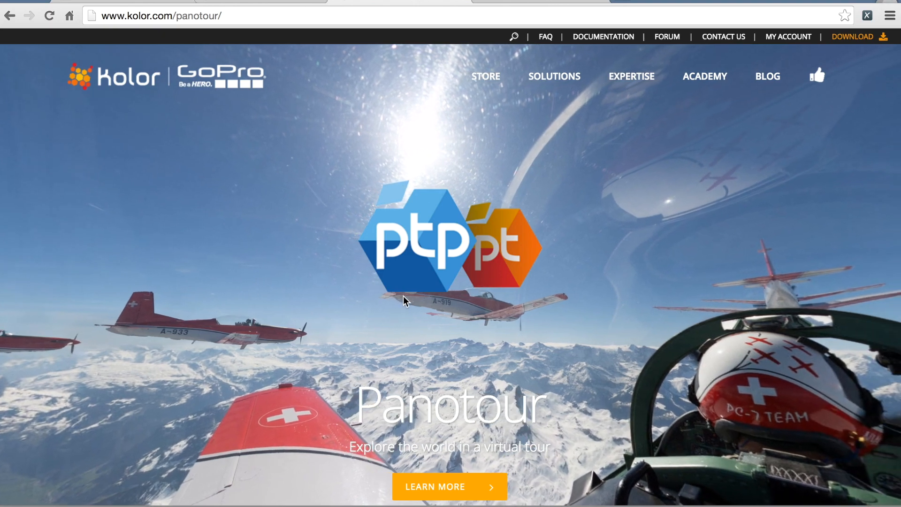
{"action": "left_click", "coordinate": [656, 4]}
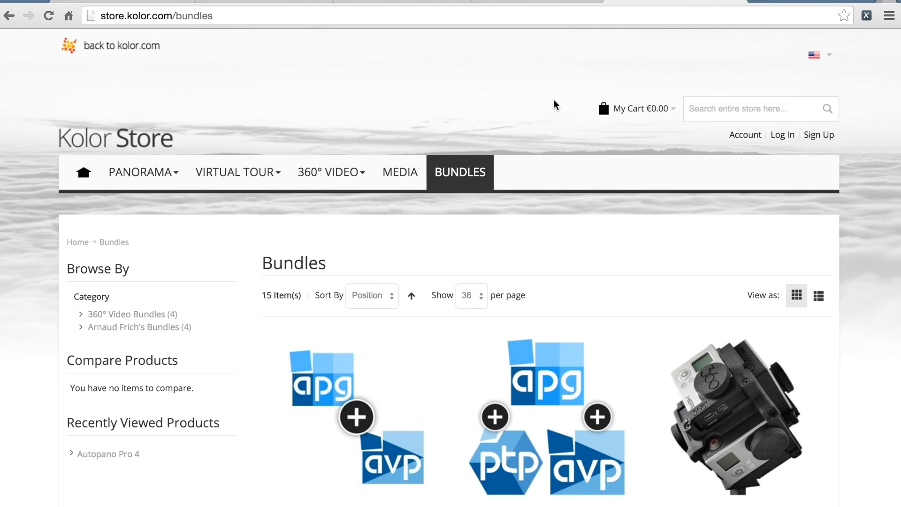
Find the Autopano Pro 4 + Panotour 2.3 bundle in the store and review its price and product details.
{"action": "scroll", "coordinate": [553, 104], "scroll_direction": "down", "scroll_amount": 10}
{"action": "scroll", "coordinate": [539, 256], "scroll_direction": "down", "scroll_amount": 15}
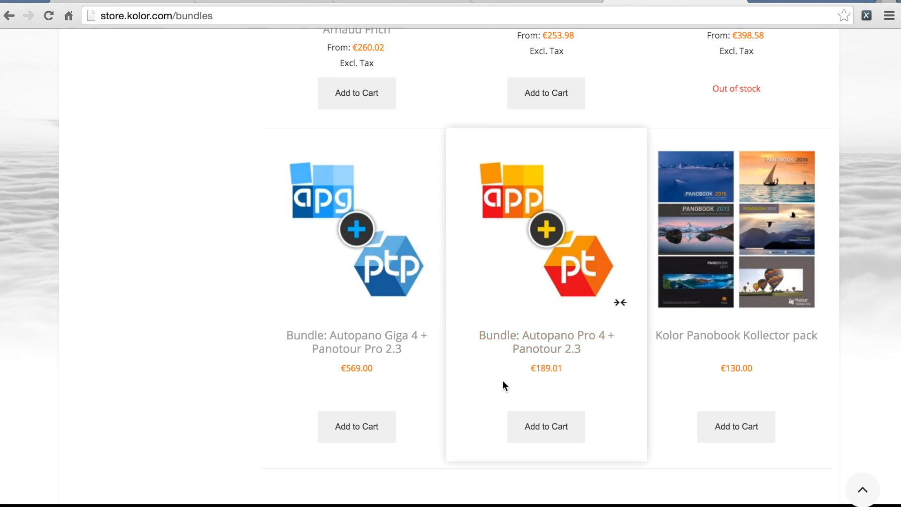
{"action": "left_click", "coordinate": [567, 263]}
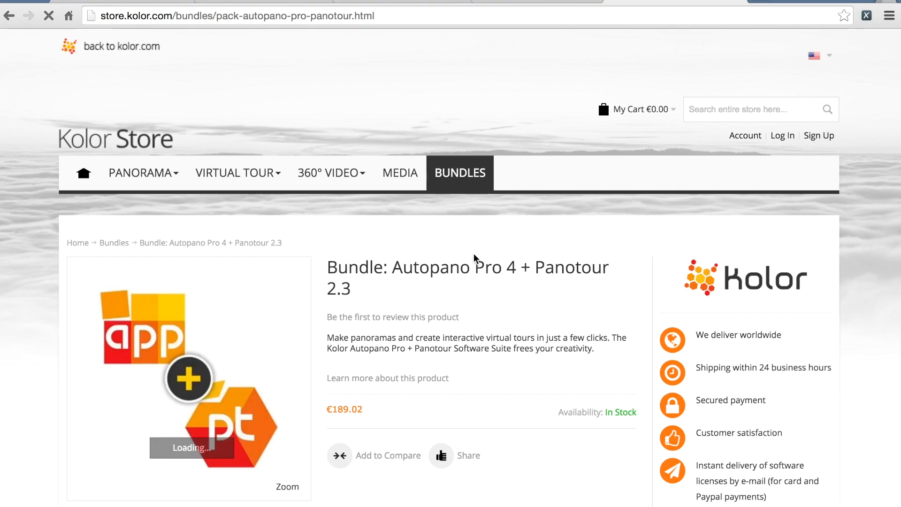
{"action": "scroll", "coordinate": [459, 294], "scroll_direction": "down", "scroll_amount": 2}
{"action": "scroll", "coordinate": [457, 291], "scroll_direction": "down", "scroll_amount": 3}
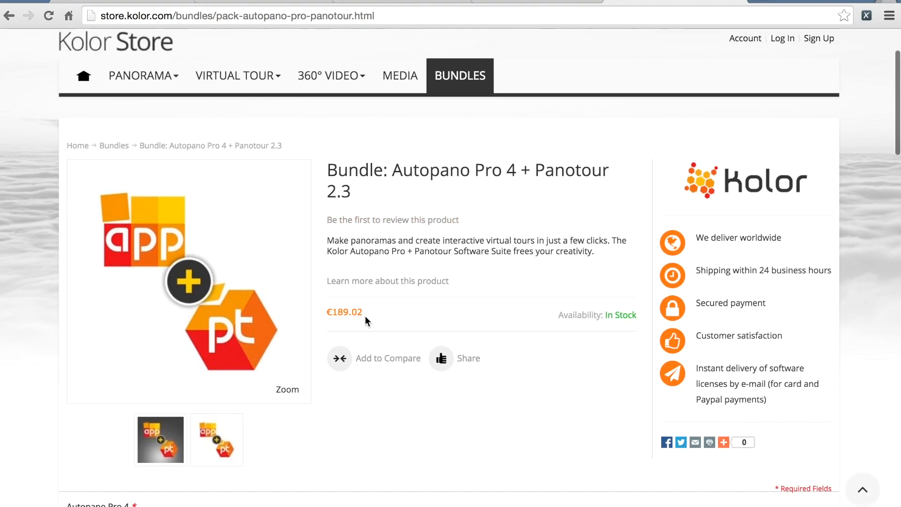
{"action": "scroll", "coordinate": [405, 313], "scroll_direction": "down", "scroll_amount": 1}
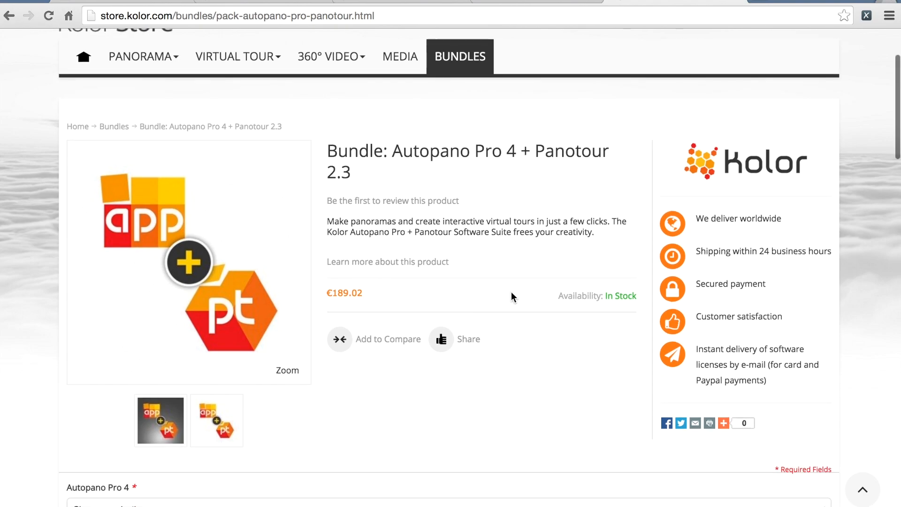
{"action": "scroll", "coordinate": [510, 291], "scroll_direction": "down", "scroll_amount": 1}
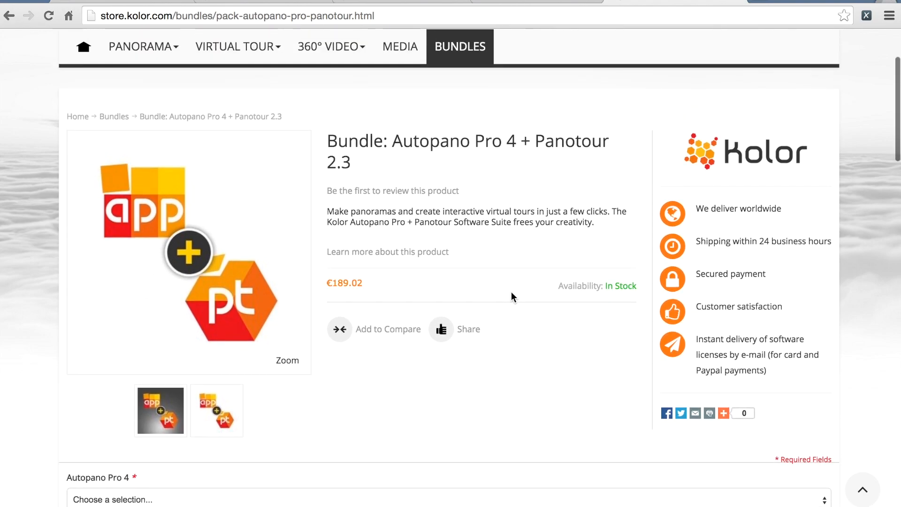
{"action": "scroll", "coordinate": [511, 291], "scroll_direction": "up", "scroll_amount": 1}
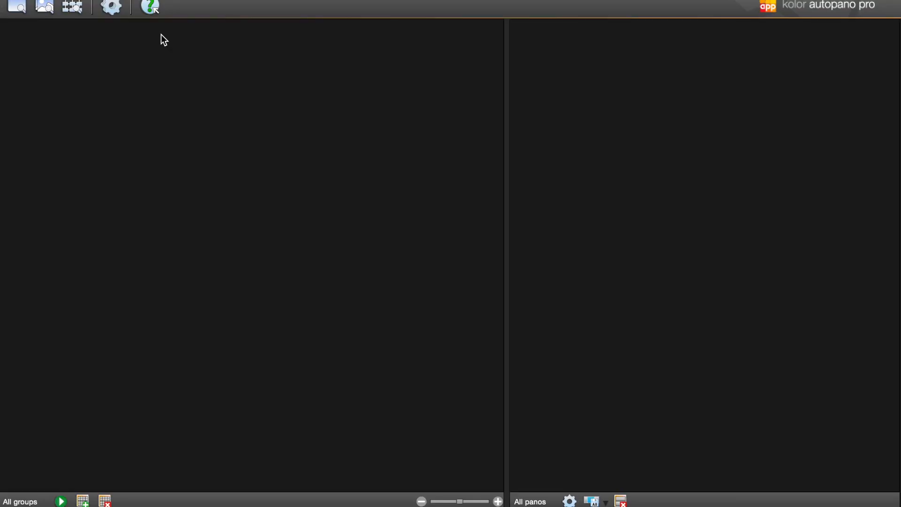
In Autopano Pro, import DJI_0001.JPG through DJI_0019.JPG from the el_tesoro_400 folder and run panorama detection on the group.
{"action": "left_click", "coordinate": [42, 12]}
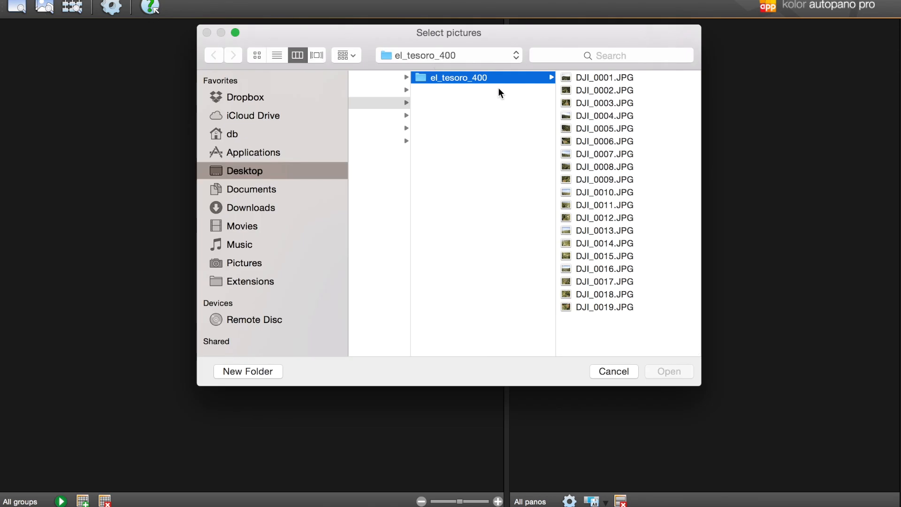
{"action": "left_click", "coordinate": [595, 77]}
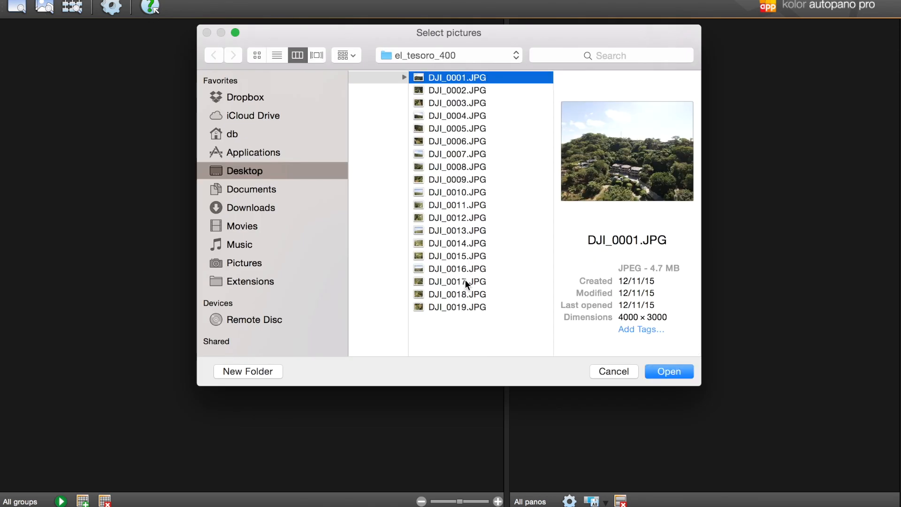
{"action": "left_click", "coordinate": [455, 308], "text": "shift"}
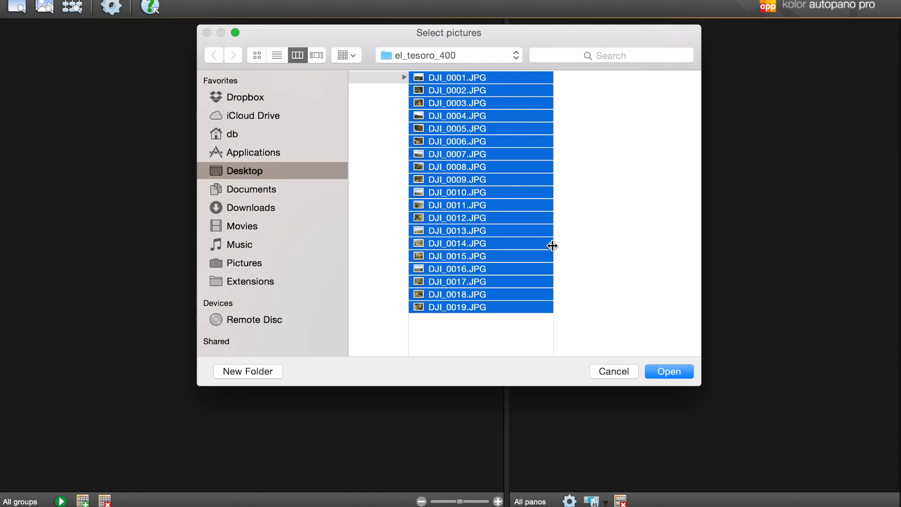
{"action": "left_click", "coordinate": [664, 372]}
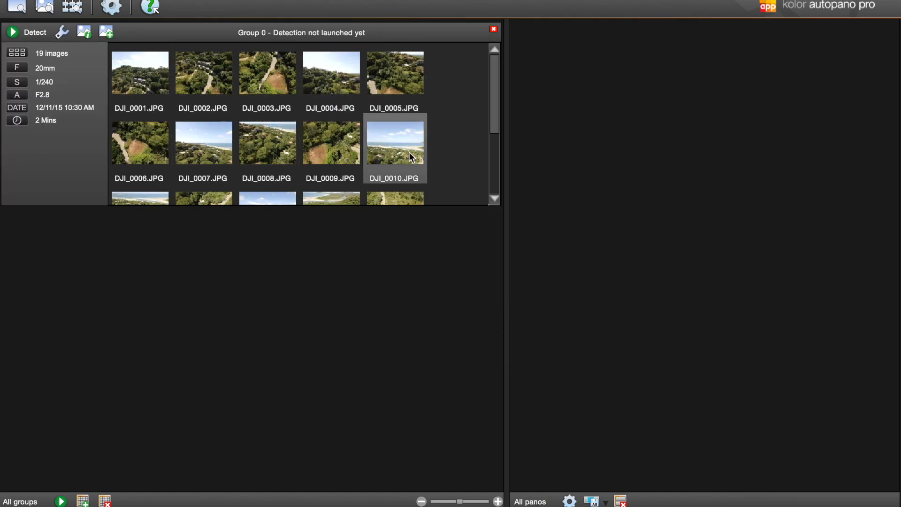
{"action": "left_click", "coordinate": [29, 33]}
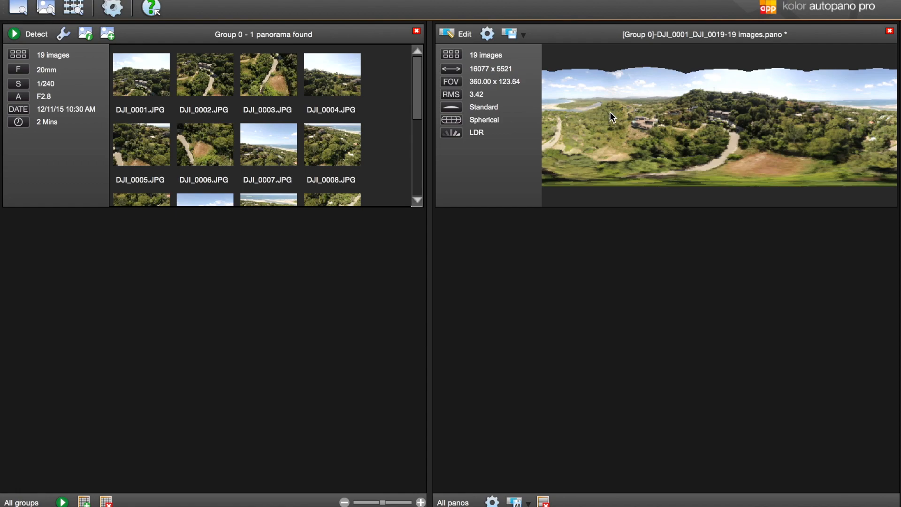
Open the detected panorama for editing and crop off the uneven upper edge, with Phi from -90.00 to 23.51.
{"action": "left_click", "coordinate": [455, 34]}
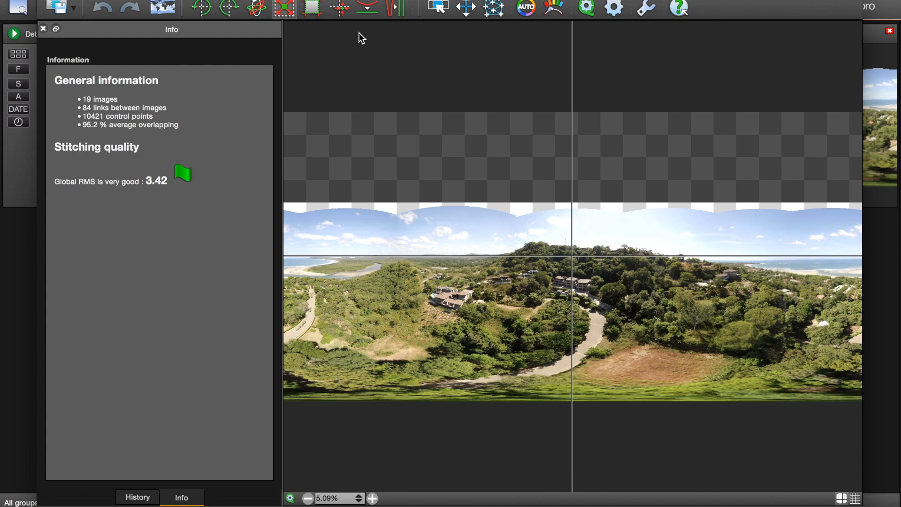
{"action": "left_click", "coordinate": [311, 8]}
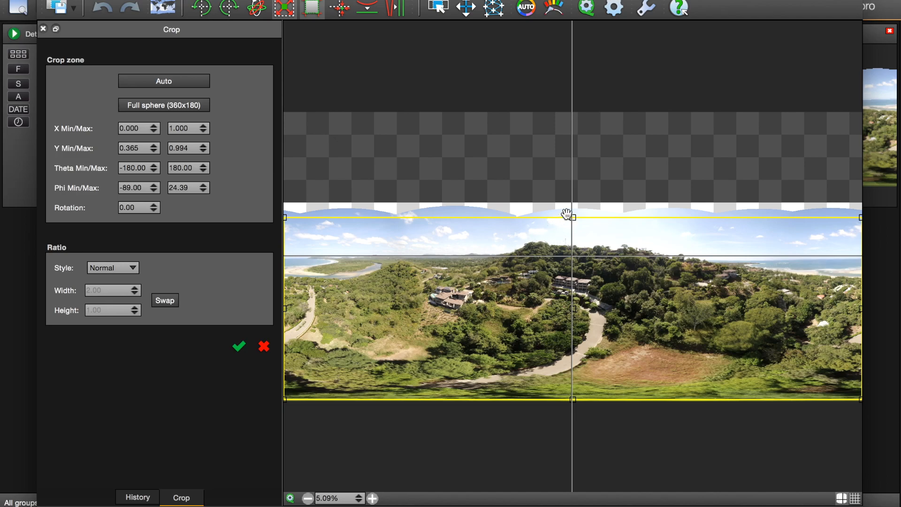
{"action": "mouse_move", "coordinate": [575, 216]}
{"action": "left_mouse_down"}
{"action": "mouse_move", "coordinate": [573, 230]}
{"action": "mouse_move", "coordinate": [573, 219]}
{"action": "left_mouse_up"}
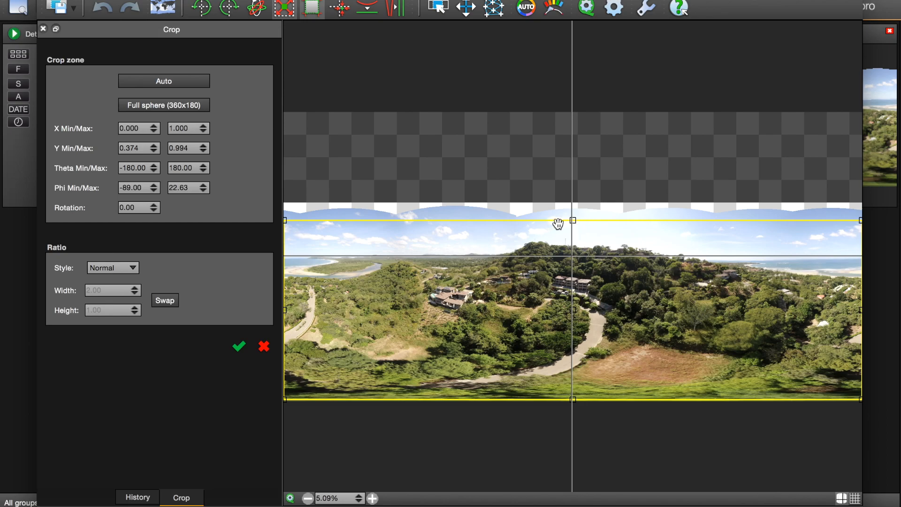
{"action": "mouse_move", "coordinate": [569, 220]}
{"action": "left_mouse_down"}
{"action": "mouse_move", "coordinate": [569, 212]}
{"action": "mouse_move", "coordinate": [570, 220]}
{"action": "left_mouse_up"}
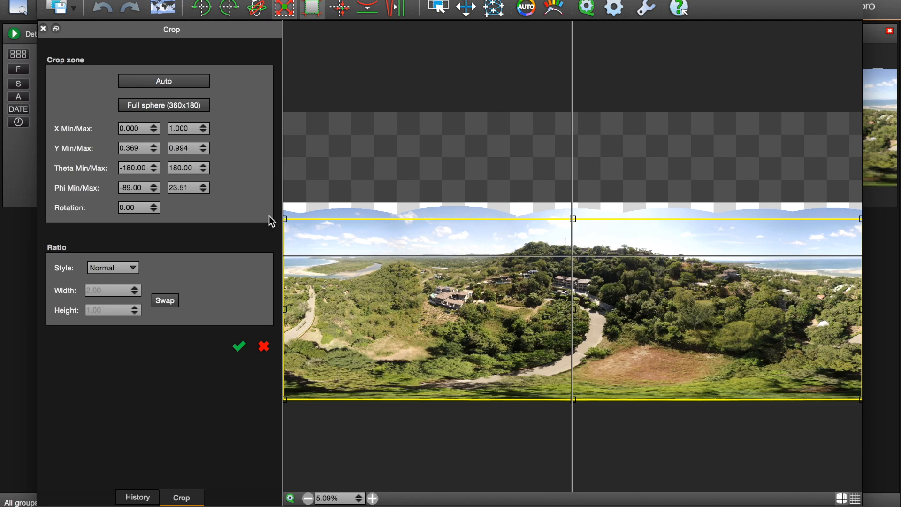
{"action": "left_click", "coordinate": [155, 190]}
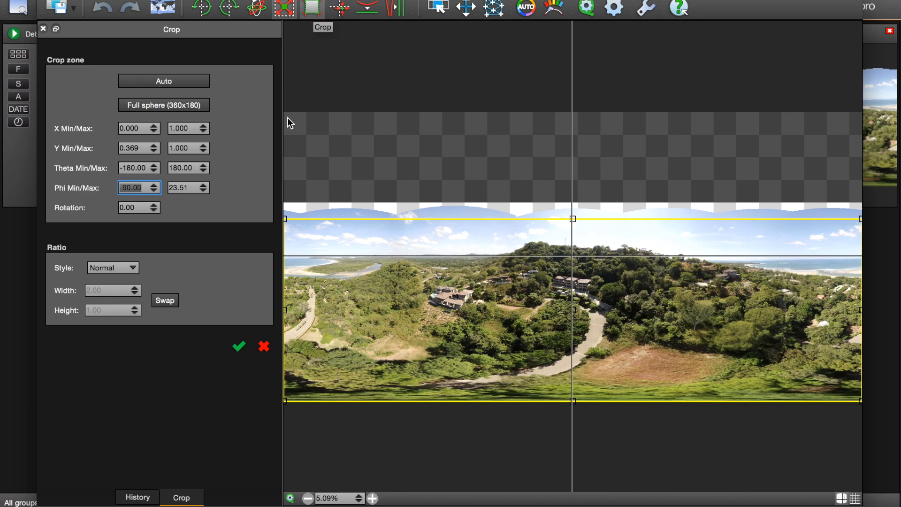
{"action": "left_click", "coordinate": [238, 350]}
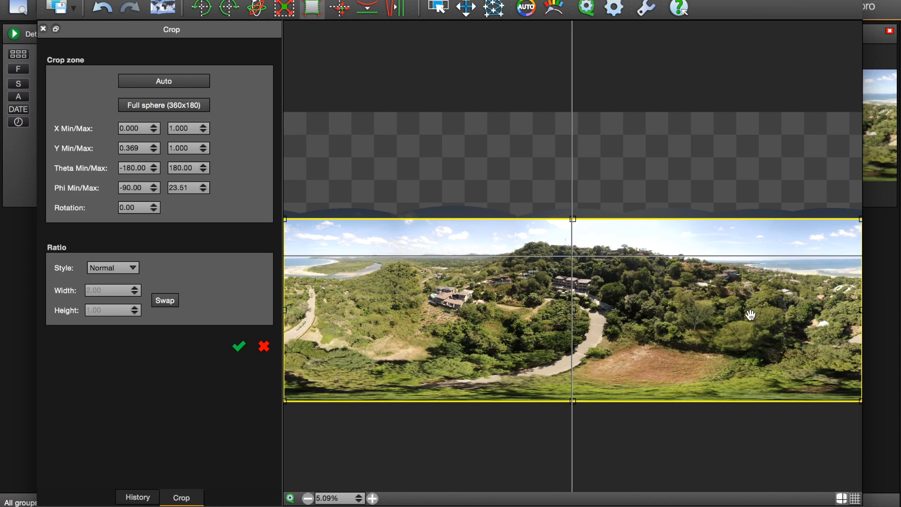
Render the cropped panorama at 16077 x 5069 as a maximum-quality JPEG with Anti-ghost blending.
{"action": "left_click", "coordinate": [614, 9]}
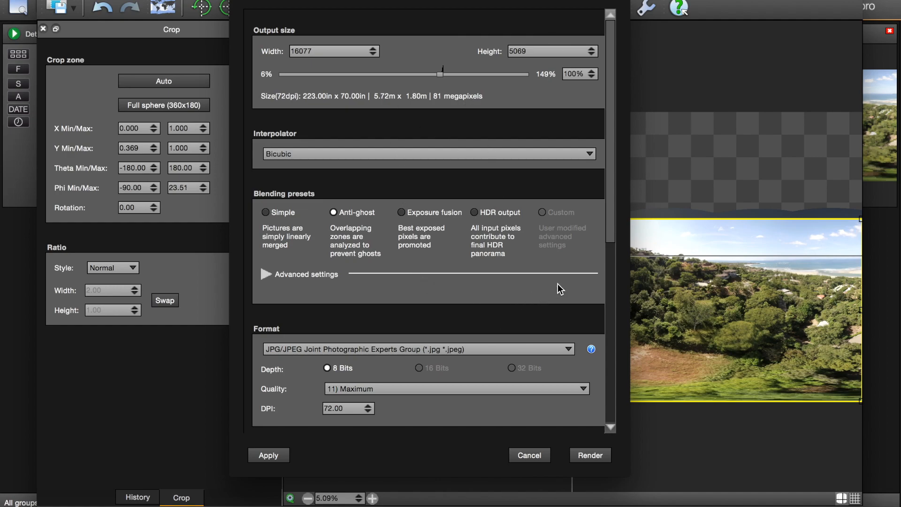
{"action": "scroll", "coordinate": [605, 267], "scroll_direction": "down", "scroll_amount": 10}
{"action": "scroll", "coordinate": [579, 455], "scroll_direction": "up", "scroll_amount": 10}
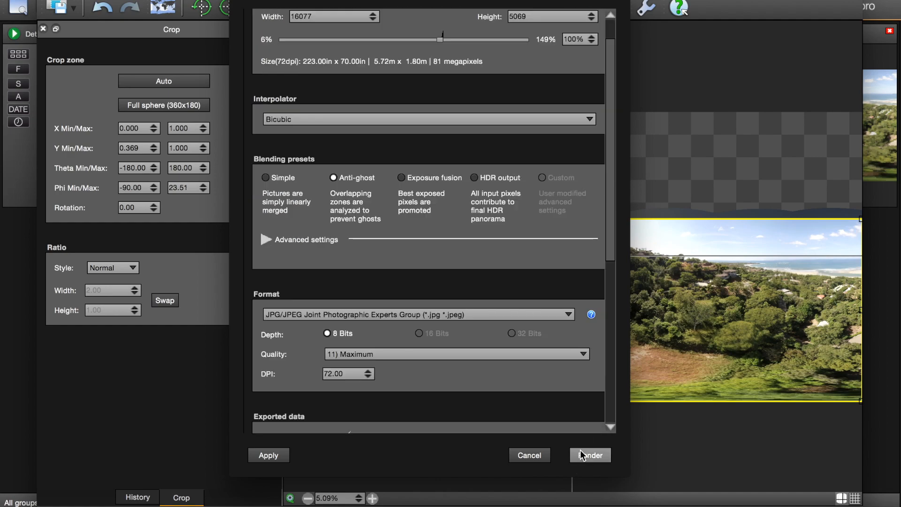
{"action": "left_click", "coordinate": [580, 455]}
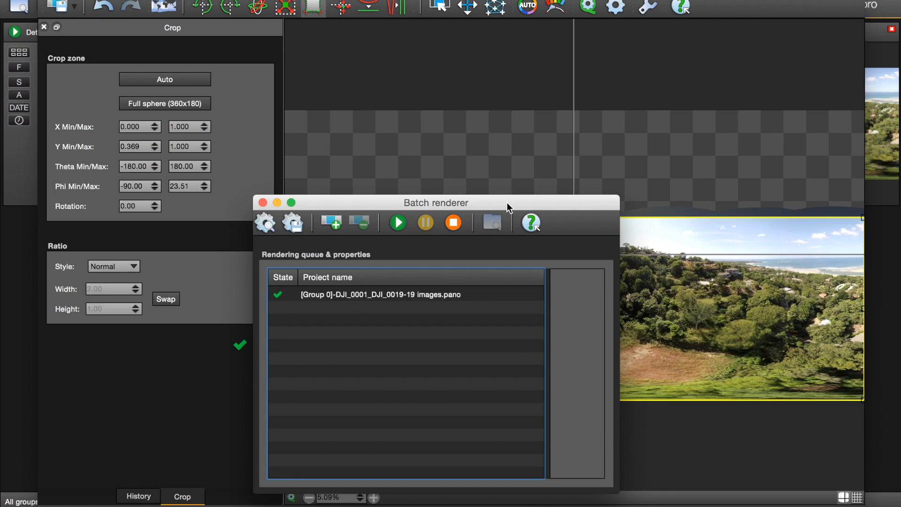
Switch to Finder, open the rendered panorama JPEG from el_tesoro_400 and zoom in to inspect the stitching.
{"action": "key", "text": "super+Tab"}
{"action": "key", "text": "super+Tab"}
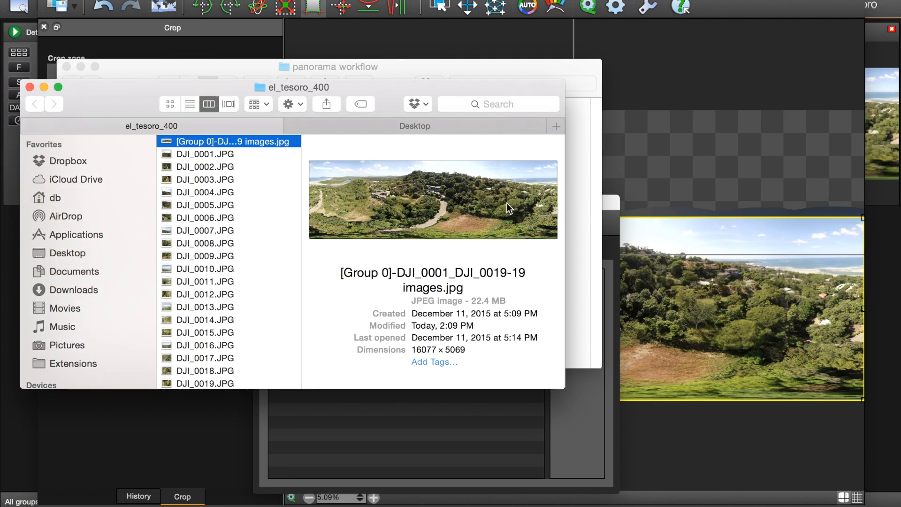
{"action": "left_click", "coordinate": [235, 141]}
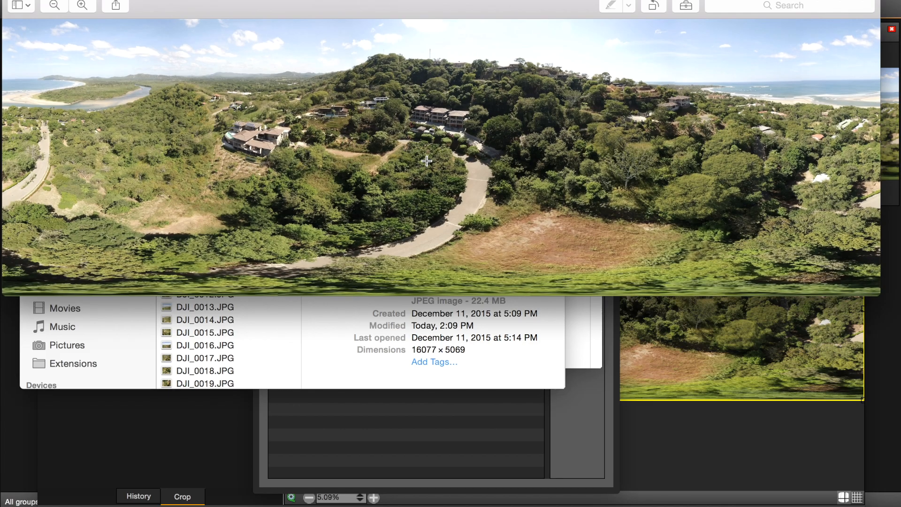
{"action": "left_click", "coordinate": [82, 6]}
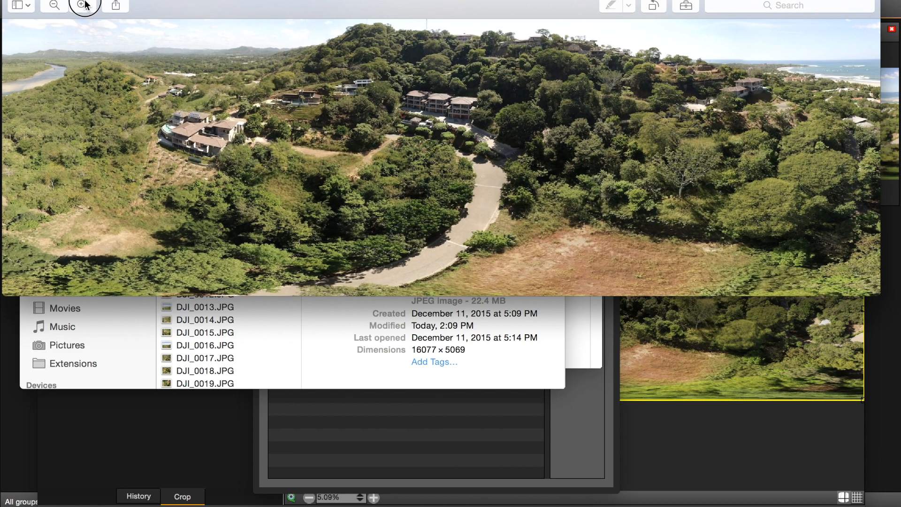
{"action": "left_click", "coordinate": [84, 6]}
{"action": "left_click", "coordinate": [84, 6]}
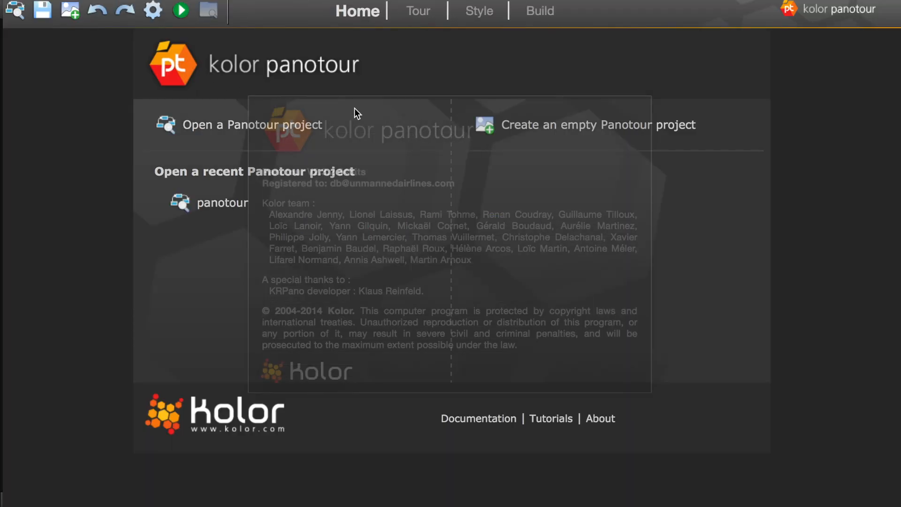
Switch to Kolor Panotour and add the rendered panorama image to a new project.
{"action": "left_click", "coordinate": [70, 10]}
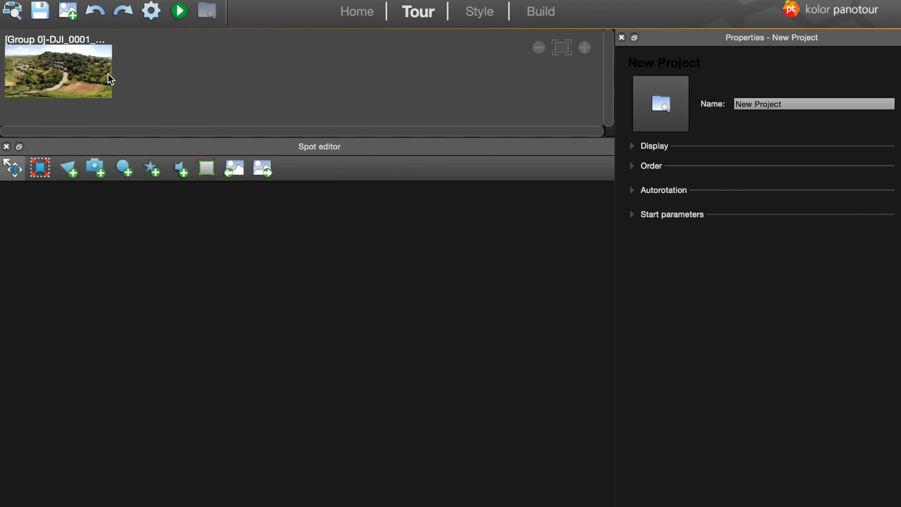
Select the imported panorama and set its starting view toward the beach, at yaw -143.65 and pitch -21.93.
{"action": "left_click", "coordinate": [76, 66]}
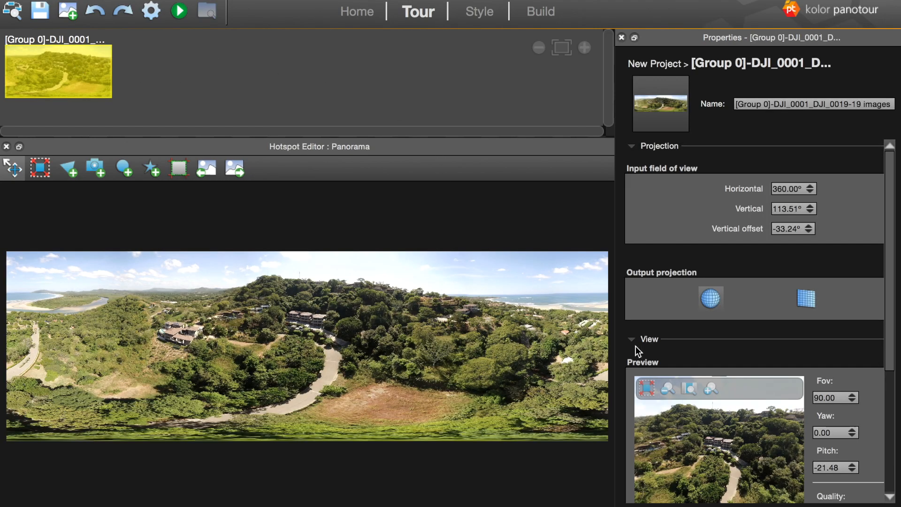
{"action": "mouse_move", "coordinate": [694, 450]}
{"action": "left_mouse_down"}
{"action": "mouse_move", "coordinate": [724, 460]}
{"action": "mouse_move", "coordinate": [690, 451]}
{"action": "mouse_move", "coordinate": [706, 446]}
{"action": "left_mouse_up"}
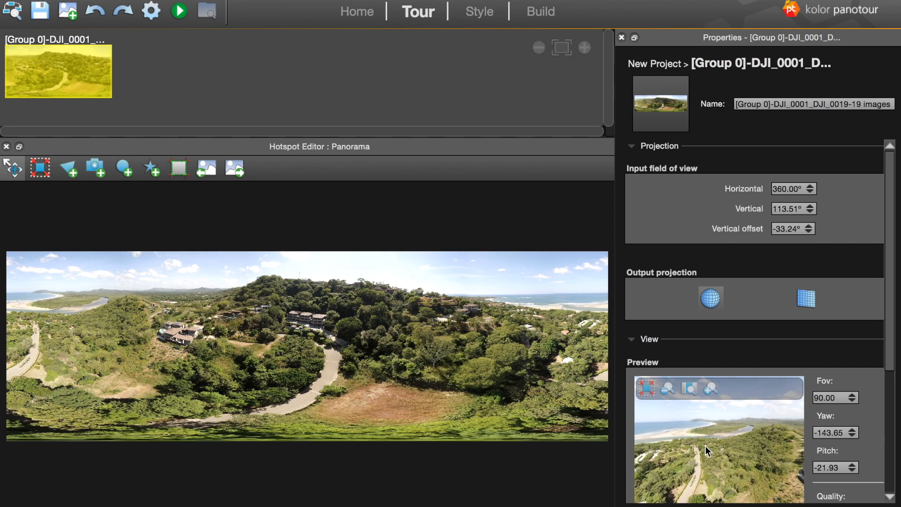
{"action": "left_click", "coordinate": [688, 388]}
Add the Classic Control Bar plugin to the tour's style.
{"action": "left_click", "coordinate": [476, 14]}
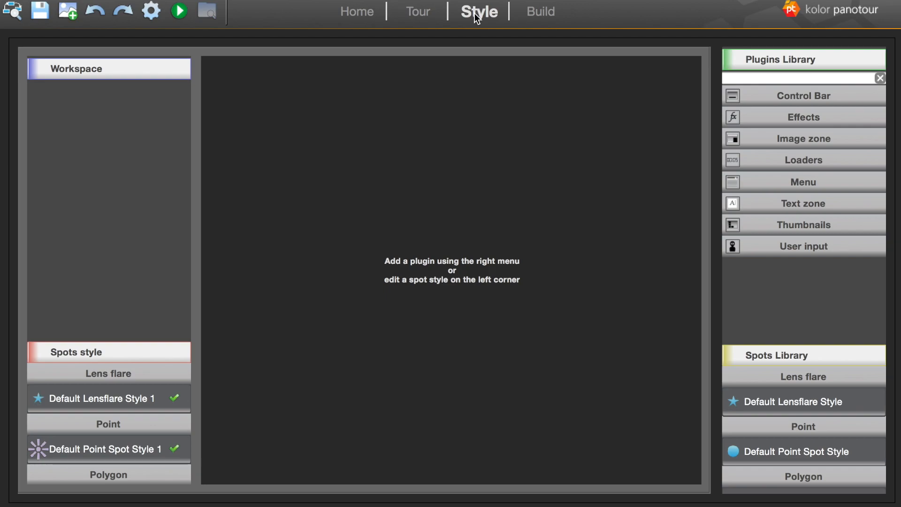
{"action": "left_click", "coordinate": [805, 95]}
{"action": "left_click", "coordinate": [809, 145]}
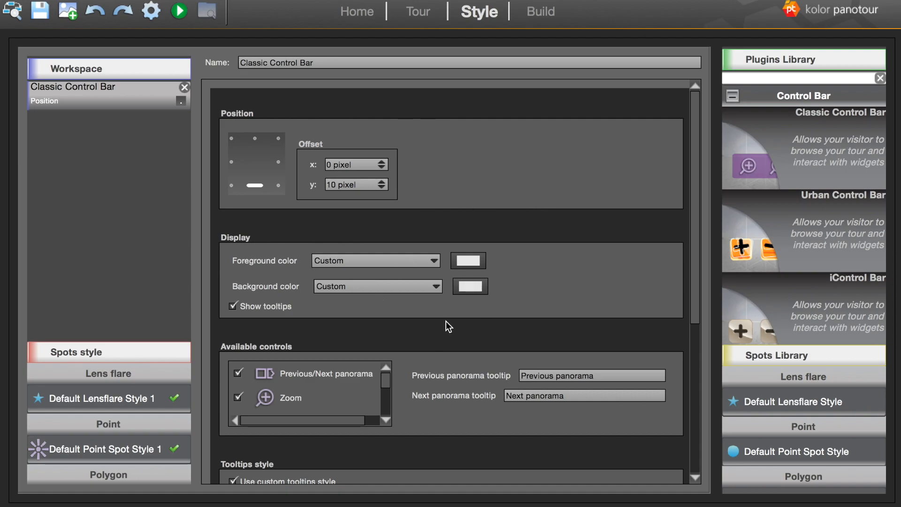
Build the tour into the el_tesoro_400 folder with the filename cropped.
{"action": "left_click", "coordinate": [536, 10]}
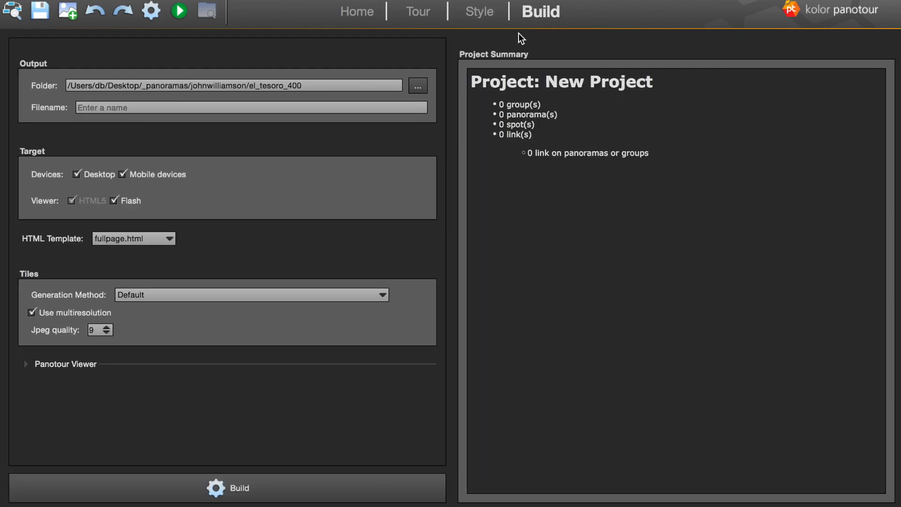
{"action": "left_click", "coordinate": [421, 86]}
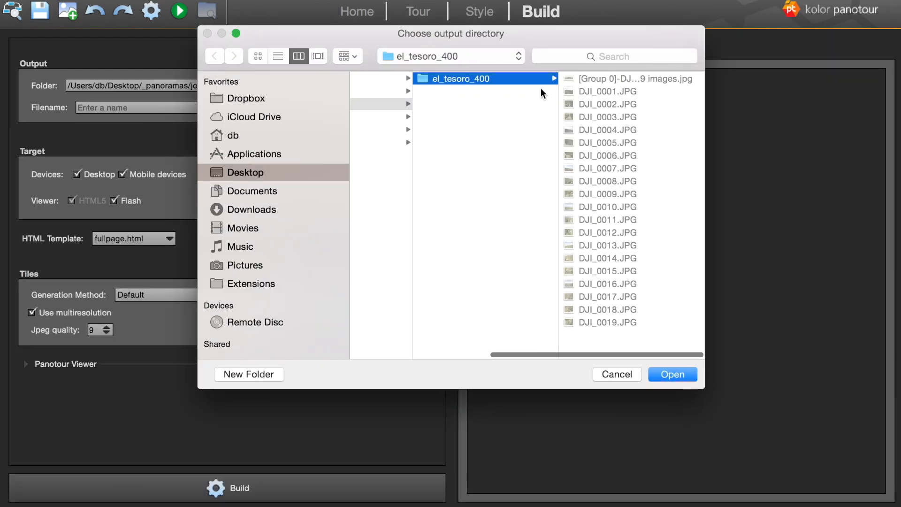
{"action": "left_click", "coordinate": [668, 373]}
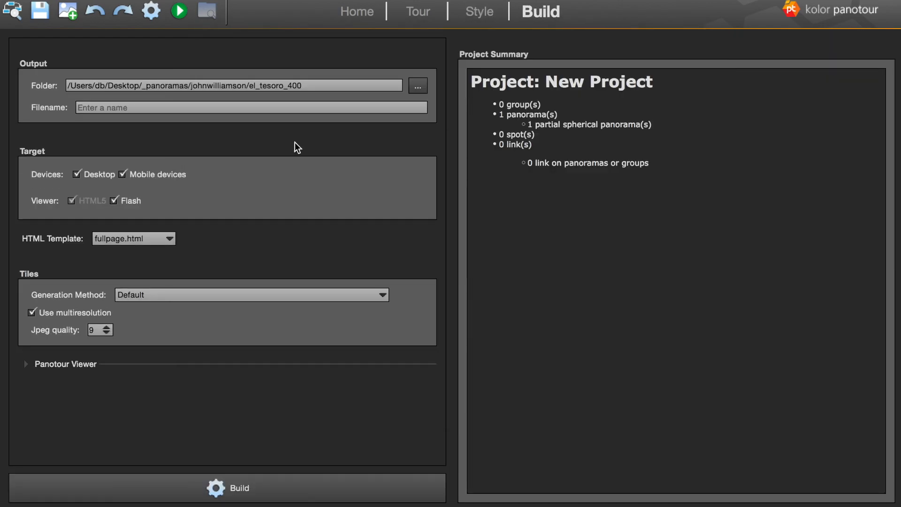
{"action": "left_click", "coordinate": [182, 107]}
{"action": "type", "text": "cropped"}
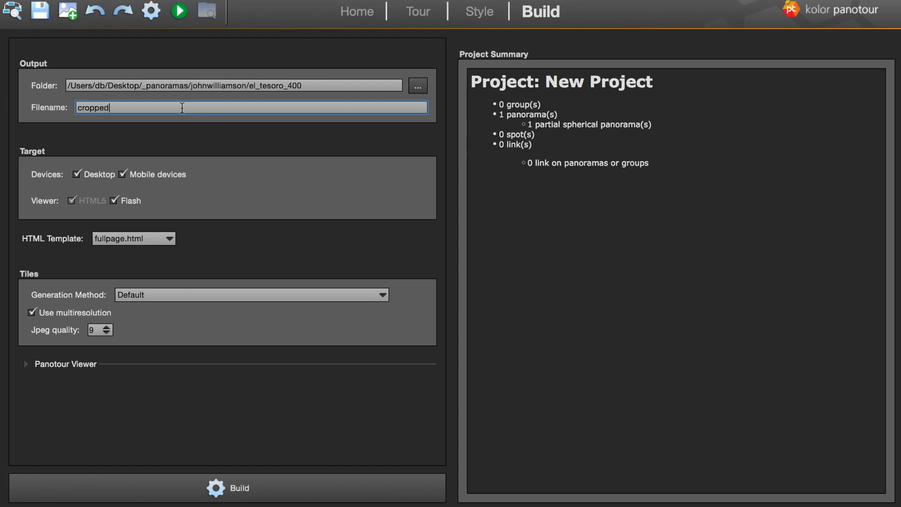
{"action": "left_click", "coordinate": [270, 482]}
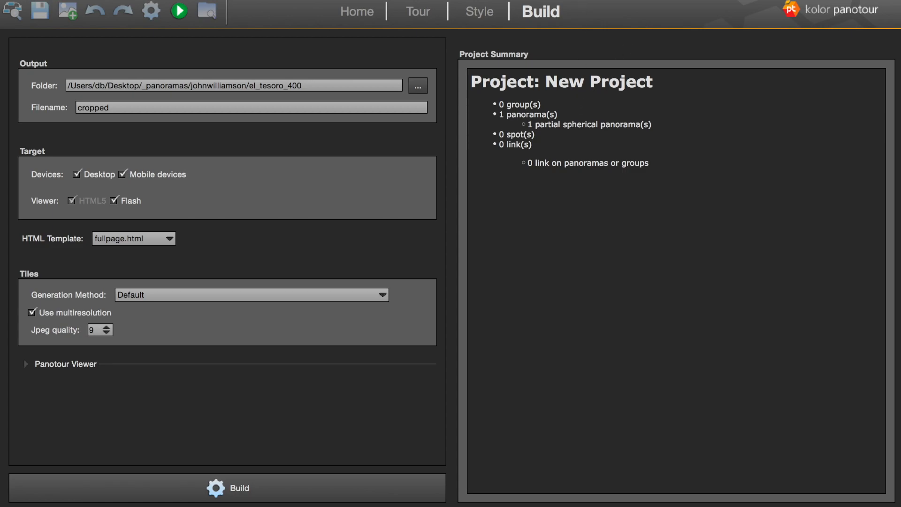
Switch to Finder, open cropped.html in the browser and look around the panorama tour.
{"action": "key", "text": "super+Tab"}
{"action": "key", "text": "super+Tab"}
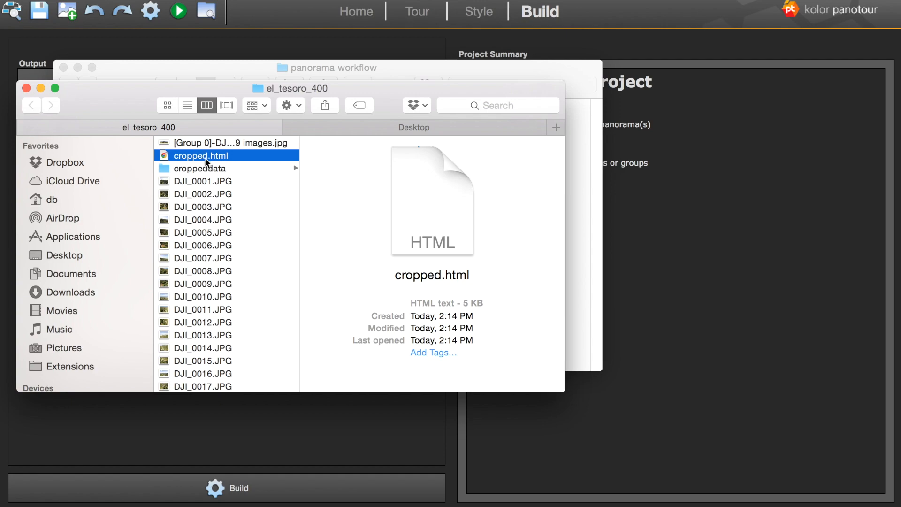
{"action": "double_click", "coordinate": [238, 156]}
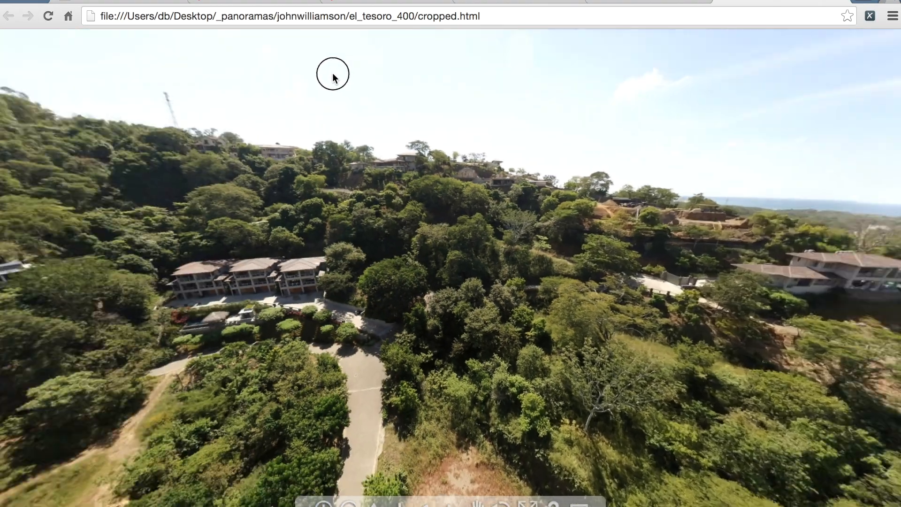
{"action": "left_click_drag", "start_coordinate": [333, 75], "coordinate": [393, 56]}
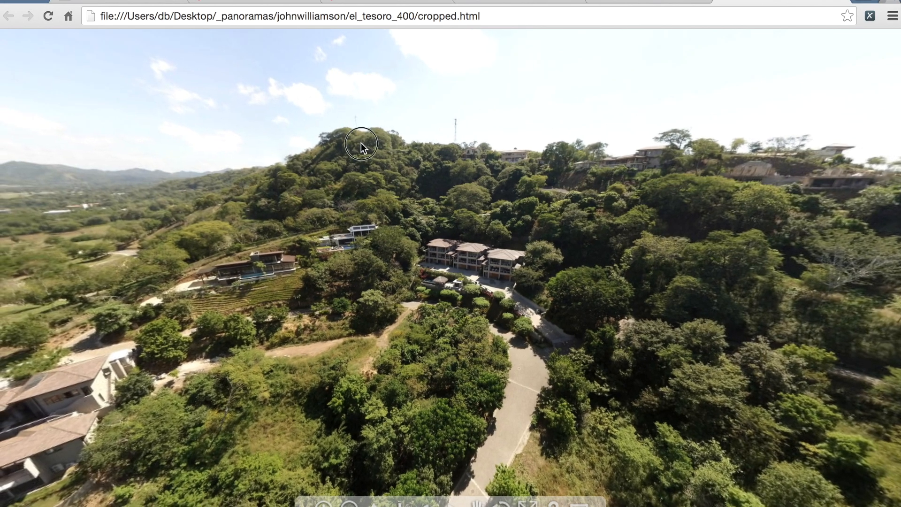
{"action": "left_click_drag", "start_coordinate": [361, 144], "coordinate": [586, 80]}
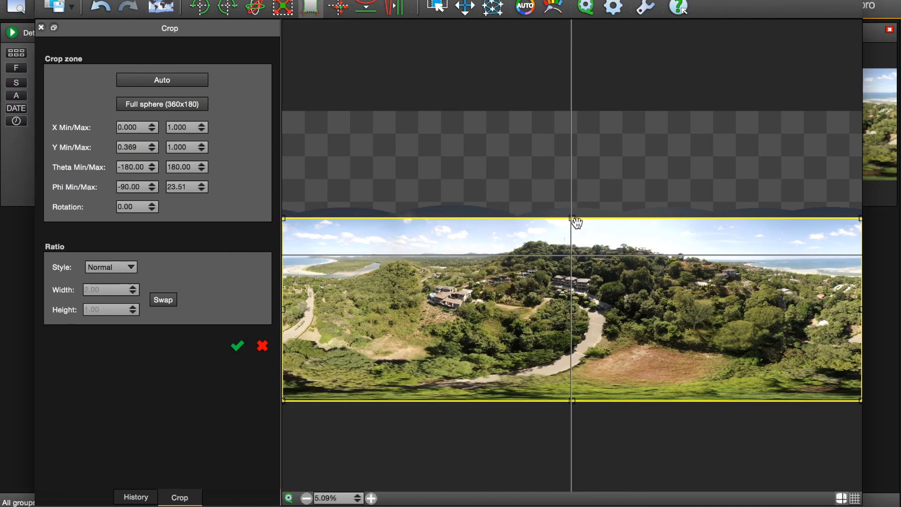
Switch back to Autopano Pro and extend the panorama's crop to the full sphere, with Phi from -90.00 to 90.00.
{"action": "left_click", "coordinate": [316, 8]}
{"action": "left_click", "coordinate": [317, 8]}
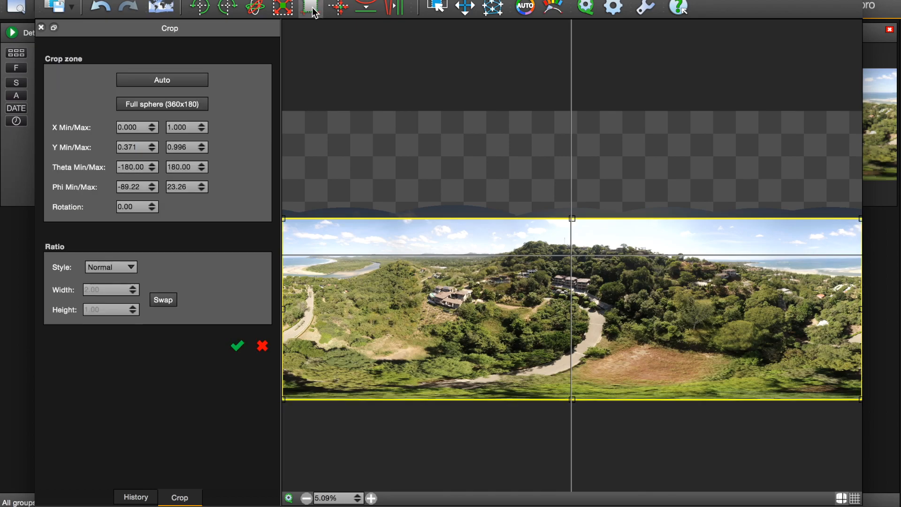
{"action": "left_click_drag", "start_coordinate": [573, 214], "coordinate": [572, 73]}
{"action": "left_click", "coordinate": [572, 75]}
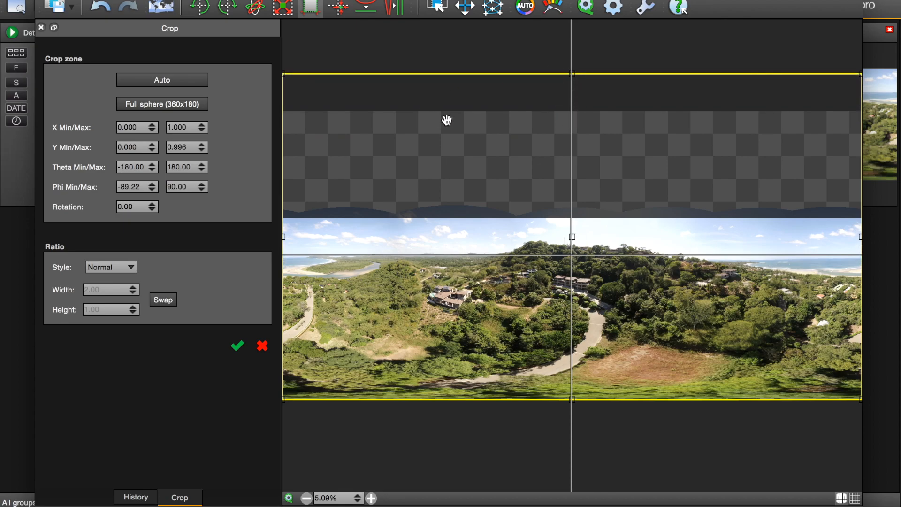
{"action": "left_click", "coordinate": [237, 346]}
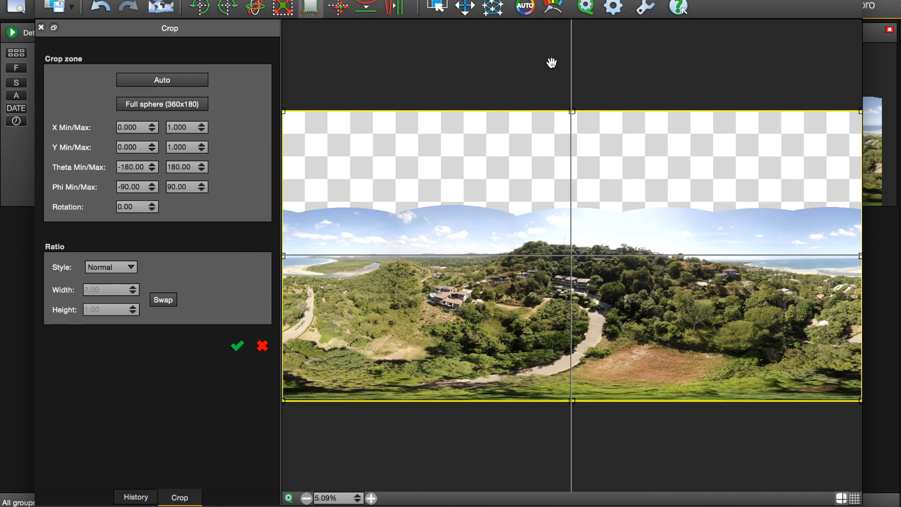
Render the full-sphere panorama at 16076 x 8038 as a maximum-quality JPEG with Anti-ghost blending.
{"action": "left_click", "coordinate": [612, 9]}
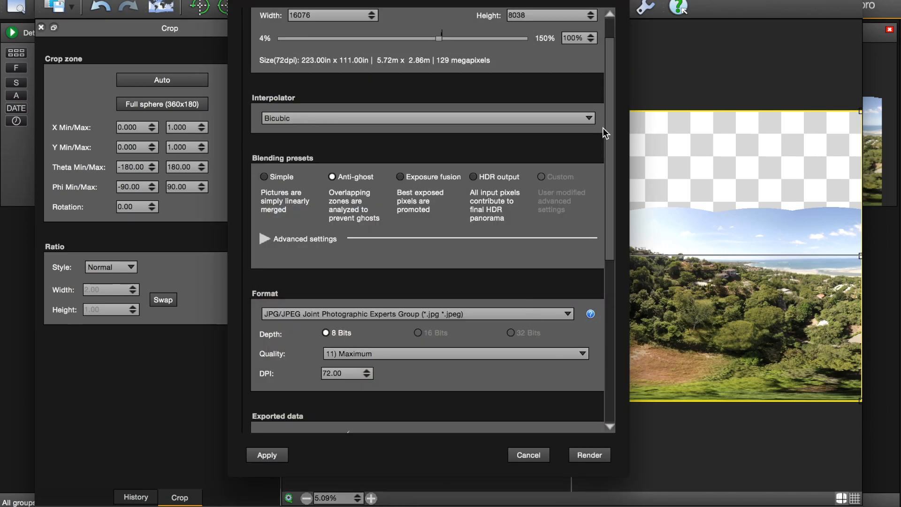
{"action": "scroll", "coordinate": [604, 24], "scroll_direction": "up", "scroll_amount": 2}
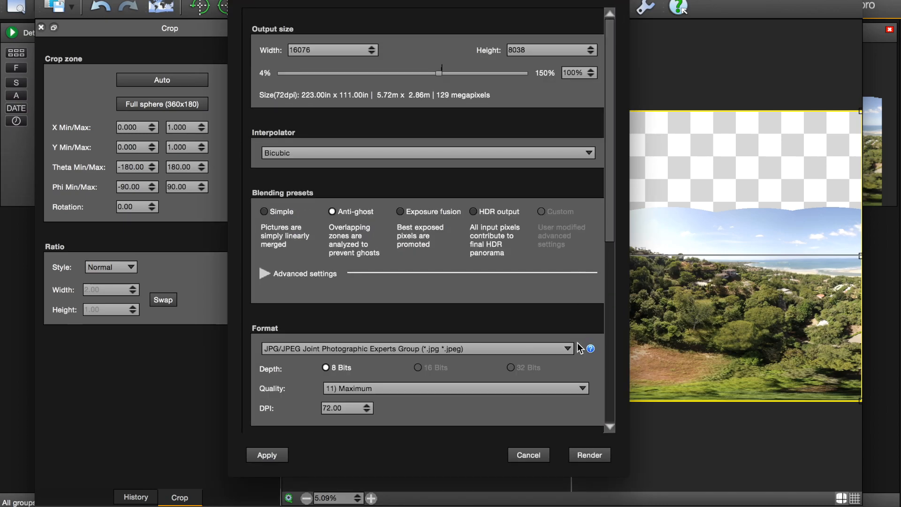
{"action": "left_click", "coordinate": [586, 455]}
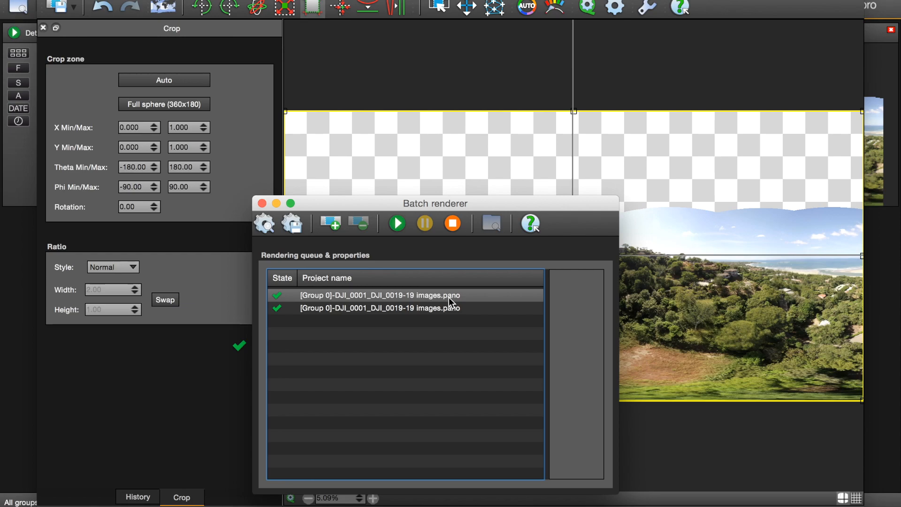
Switch to Finder and open the newly rendered panorama JPEG from el_tesoro_400 in GIMP.
{"action": "key", "text": "super+Tab"}
{"action": "key", "text": "super+Tab"}
{"action": "key", "text": "super+Tab"}
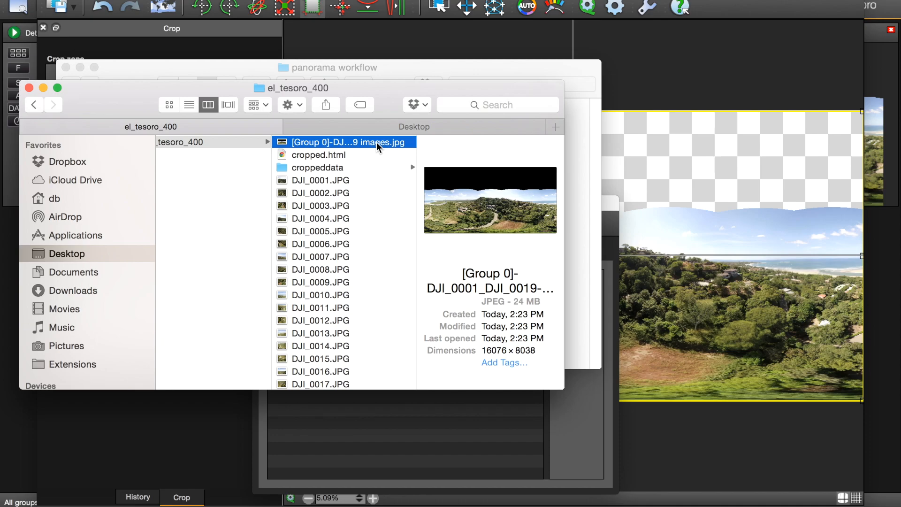
{"action": "double_click", "coordinate": [376, 142]}
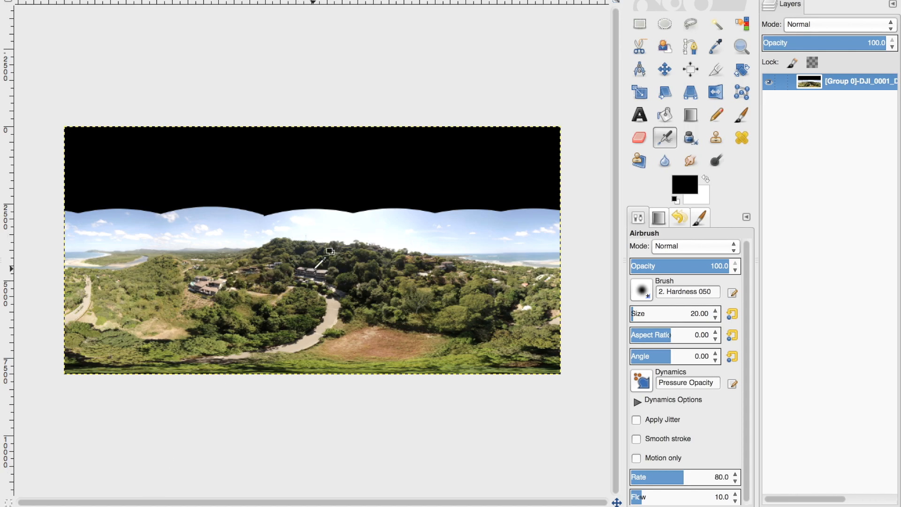
Switch to Finder and browse the sky image folders, previewing 01.jpg, 03.jpg, 04.jpg and 05.jpg to choose a replacement sky.
{"action": "key", "text": "super+Tab"}
{"action": "key", "text": "super+Tab"}
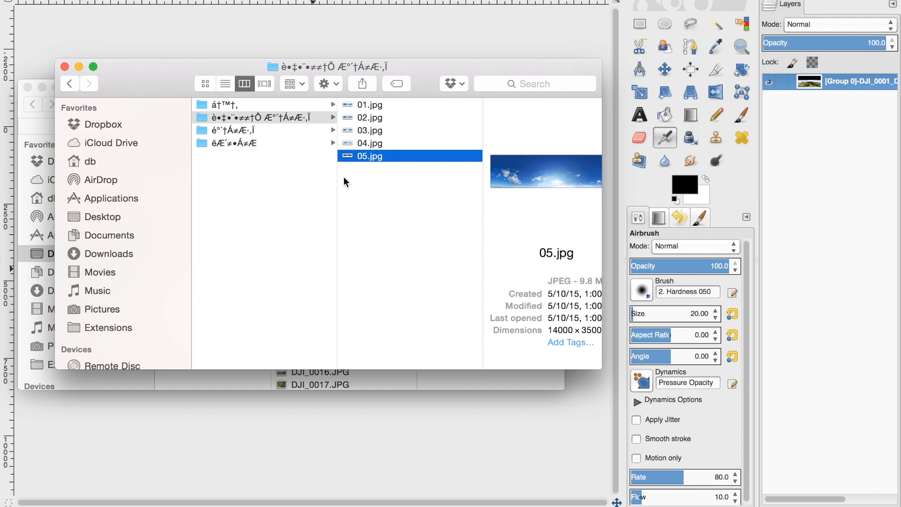
{"action": "left_click", "coordinate": [243, 106]}
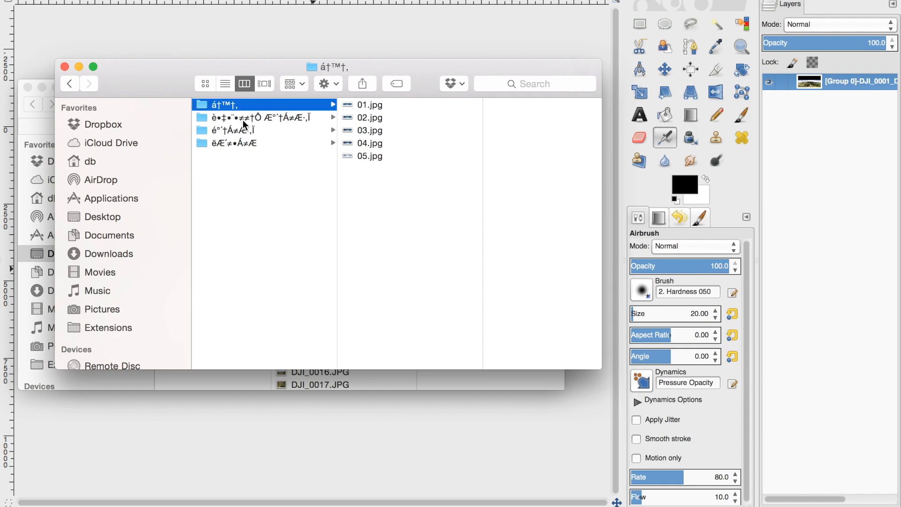
{"action": "left_click", "coordinate": [243, 121]}
{"action": "left_click", "coordinate": [261, 129]}
{"action": "left_click", "coordinate": [269, 118]}
{"action": "left_click", "coordinate": [362, 103]}
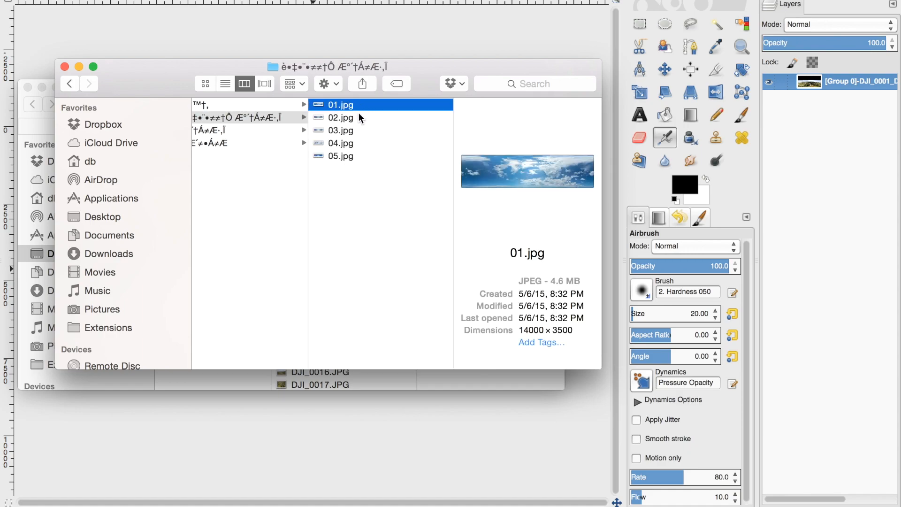
{"action": "left_click", "coordinate": [354, 128]}
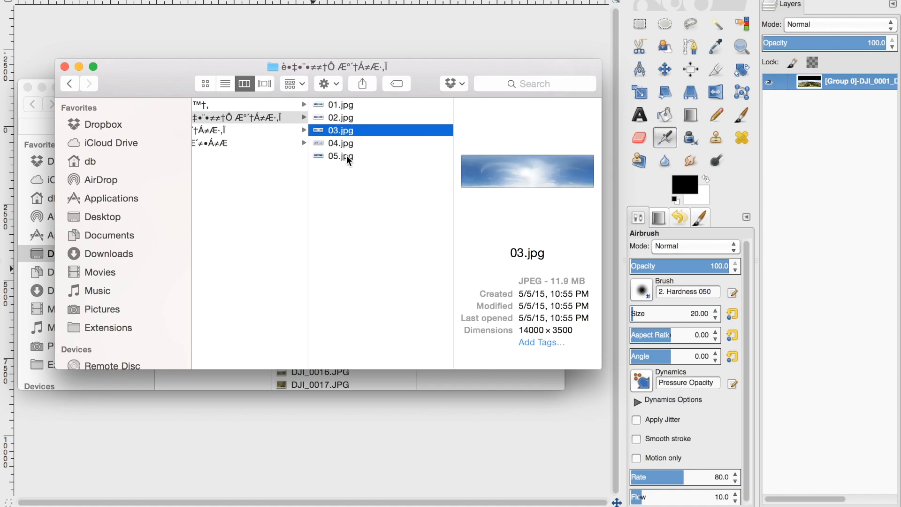
{"action": "left_click", "coordinate": [341, 143]}
{"action": "left_click", "coordinate": [337, 157]}
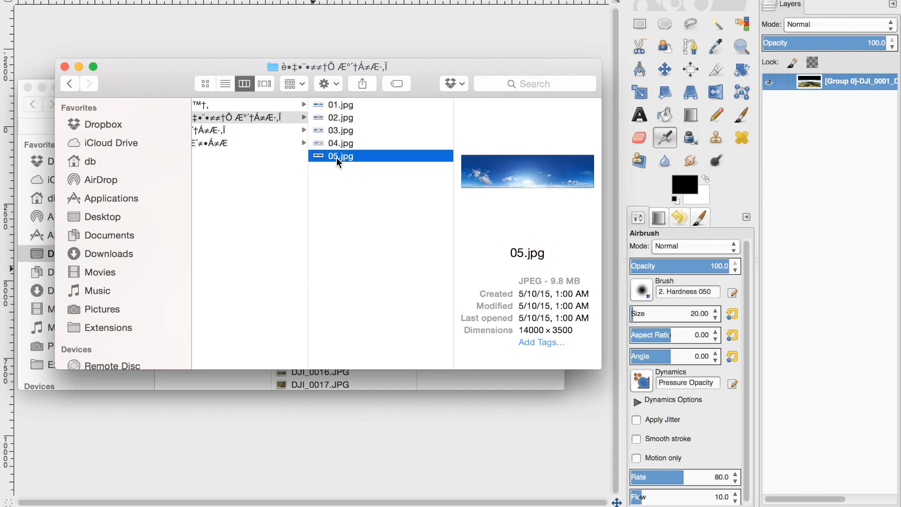
Open the sky image 05.jpg in GIMP.
{"action": "right_click", "coordinate": [360, 156]}
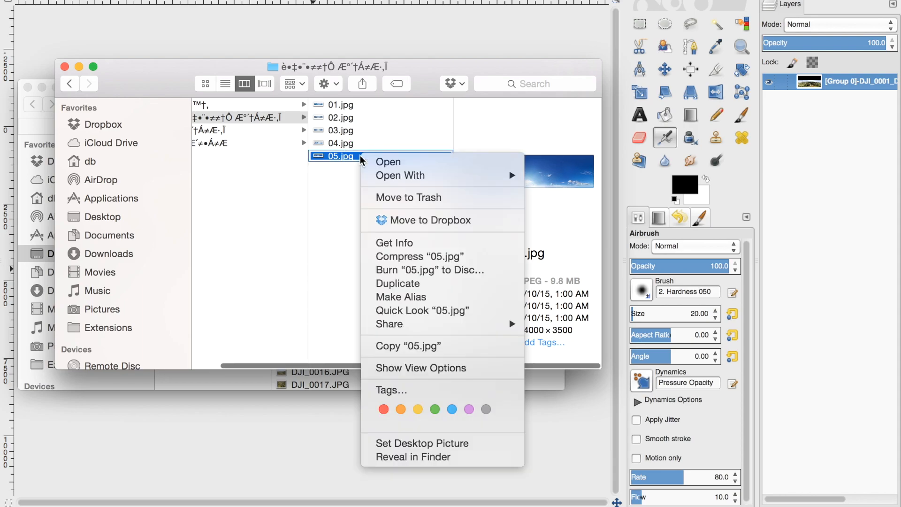
{"action": "mouse_move", "coordinate": [401, 177]}
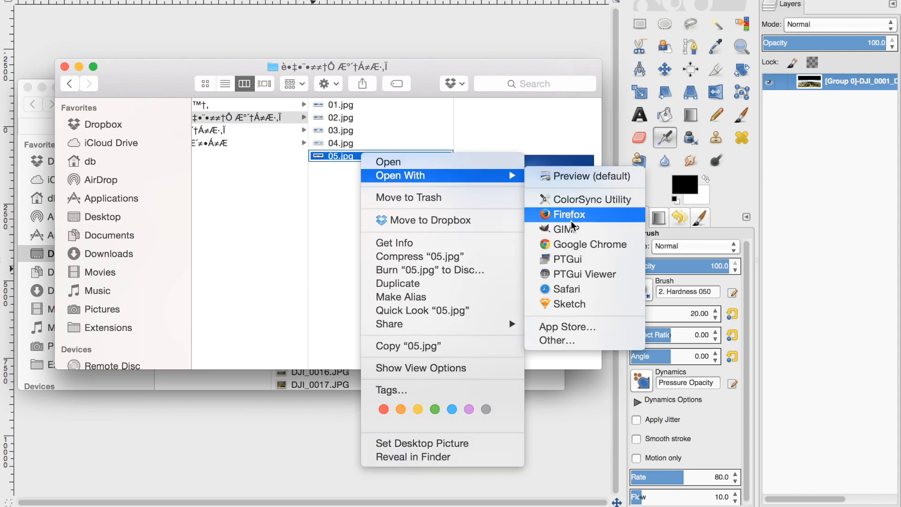
{"action": "left_click", "coordinate": [572, 229]}
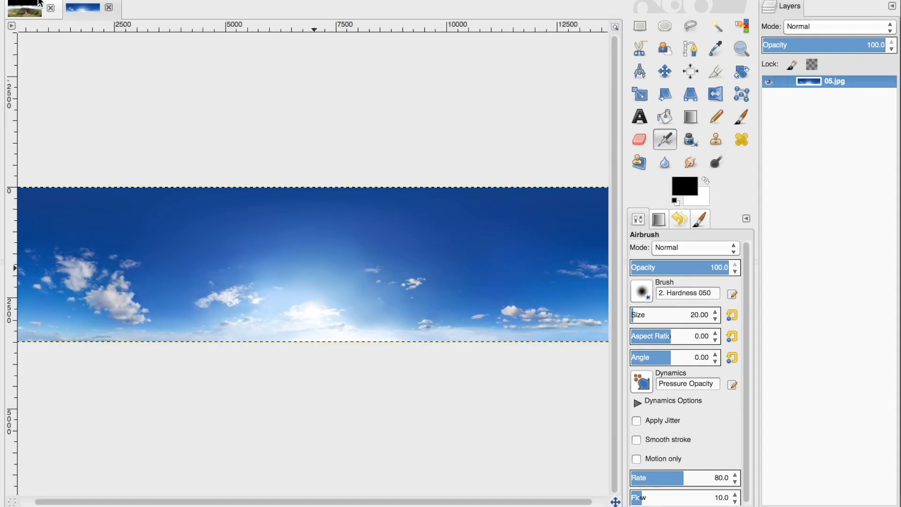
Compare the sky image with the panorama and scale the sky image proportionally to a width of 16070 px.
{"action": "left_click", "coordinate": [26, 7]}
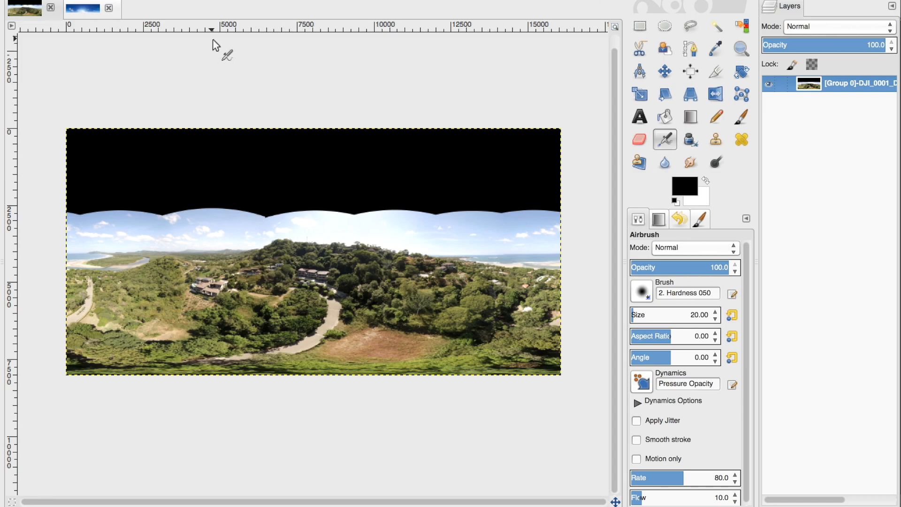
{"action": "left_click", "coordinate": [82, 9]}
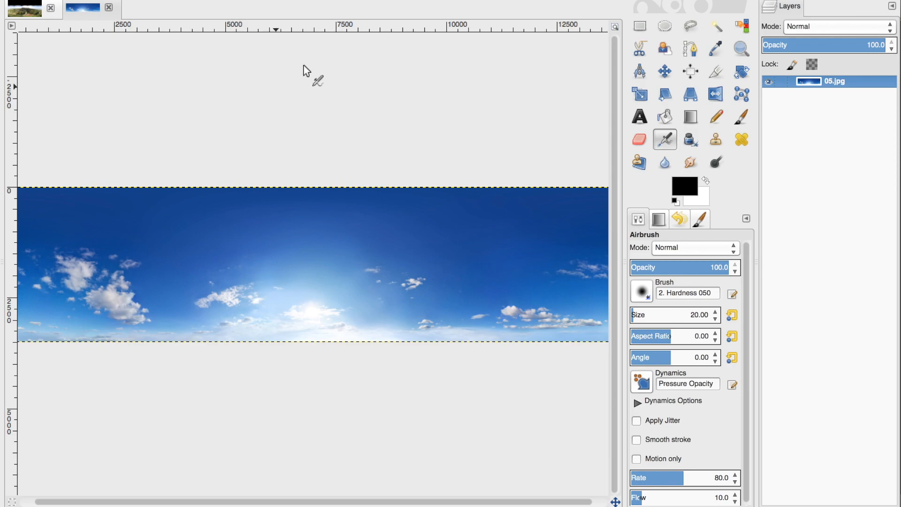
{"action": "left_click", "coordinate": [257, 1]}
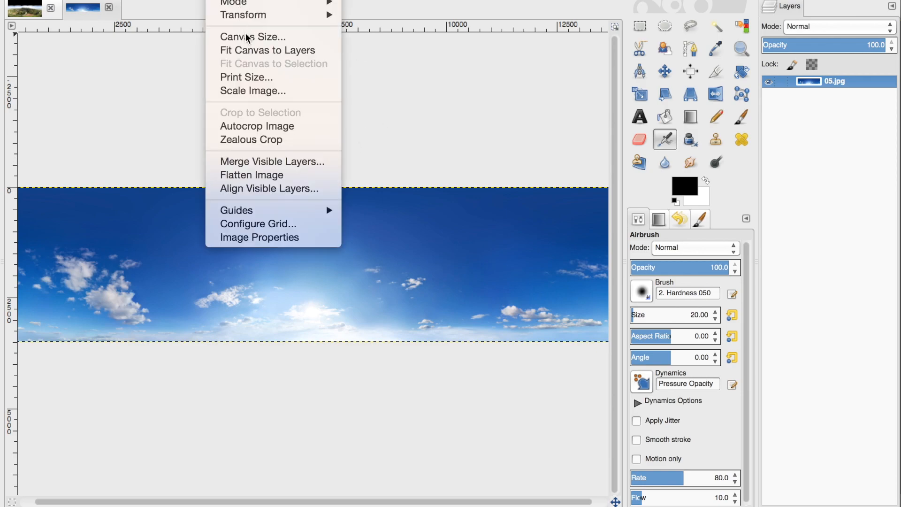
{"action": "left_click", "coordinate": [251, 91]}
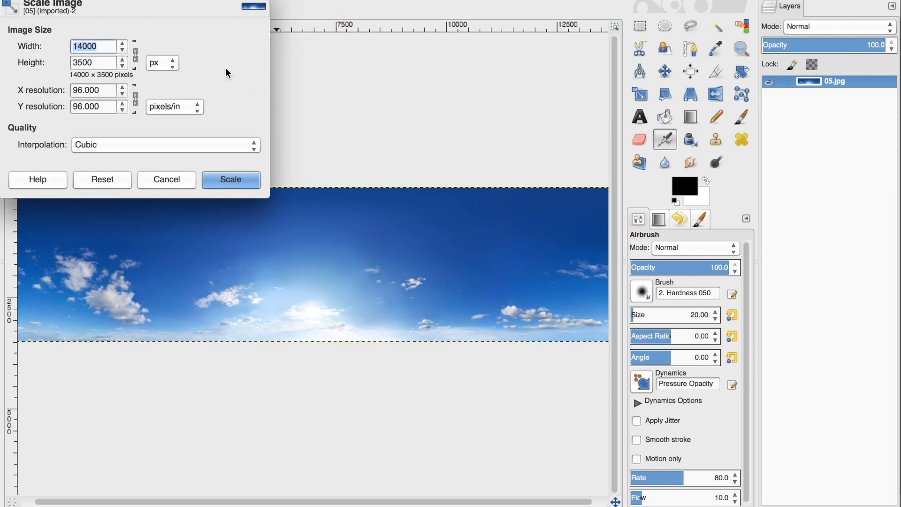
{"action": "type", "text": "16070"}
{"action": "key", "text": "Return"}
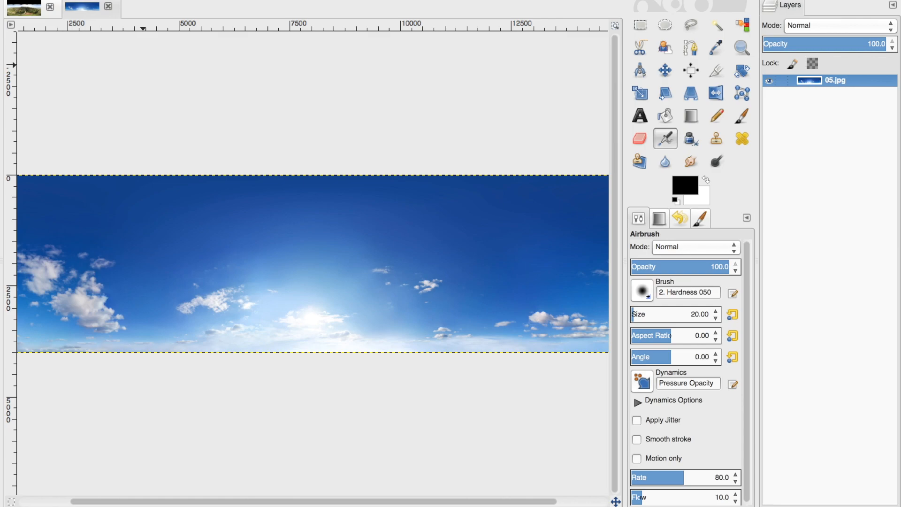
Copy the scaled sky image and go back to the panorama image.
{"action": "left_click", "coordinate": [115, 0]}
{"action": "left_click", "coordinate": [155, 62]}
{"action": "left_click", "coordinate": [26, 16]}
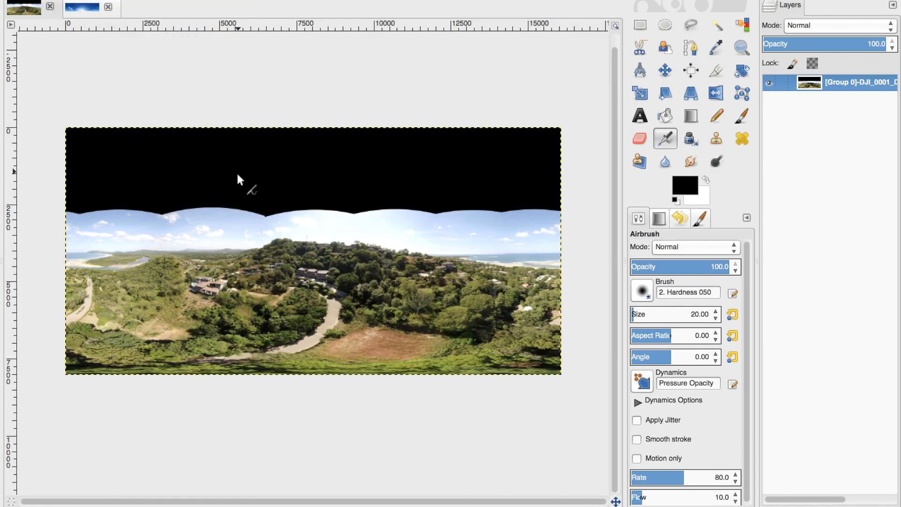
Paste the copied sky into the panorama image and turn the floating selection into a new layer.
{"action": "left_click", "coordinate": [115, 0]}
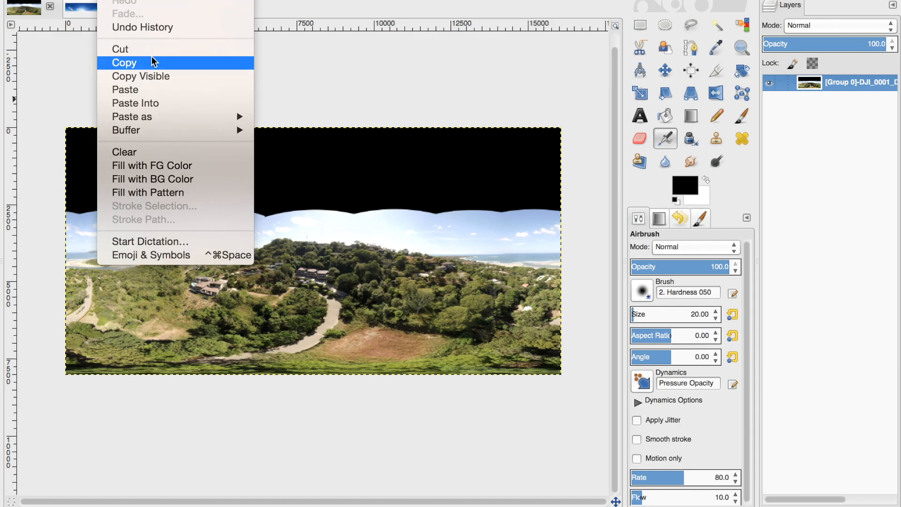
{"action": "left_click", "coordinate": [156, 89]}
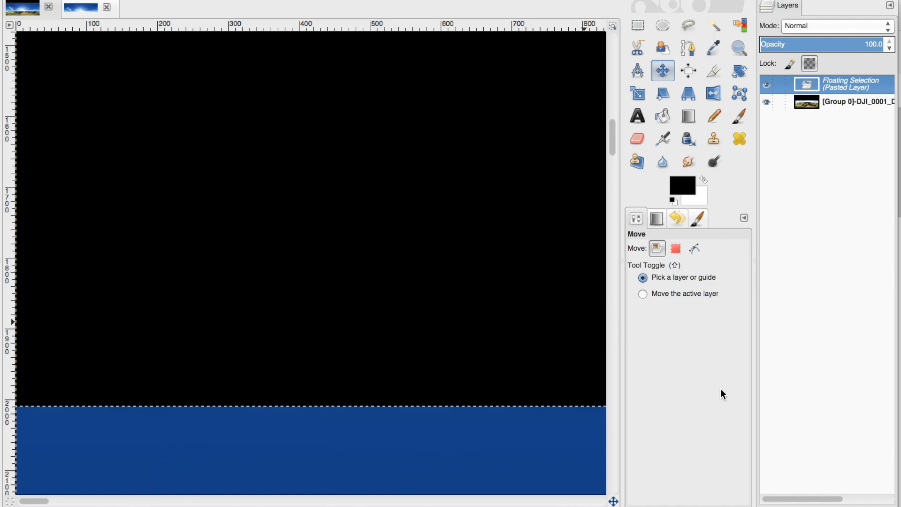
{"action": "key", "text": "shift+ctrl+n"}
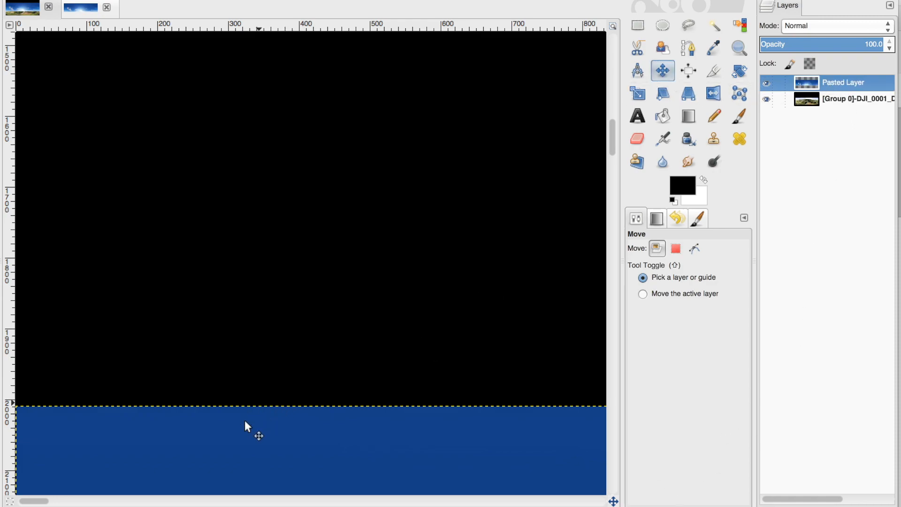
Move the pasted sky layer straight up until it reaches the upper edge of the panorama canvas.
{"action": "key", "text": "shift+Up"}
{"action": "key", "text": "shift+Up"}
{"action": "key", "text": "shift+Up"}
{"action": "key", "text": "shift+Up"}
{"action": "key", "text": "shift+Up"}
{"action": "key", "text": "shift+Up"}
{"action": "key", "text": "shift+Up"}
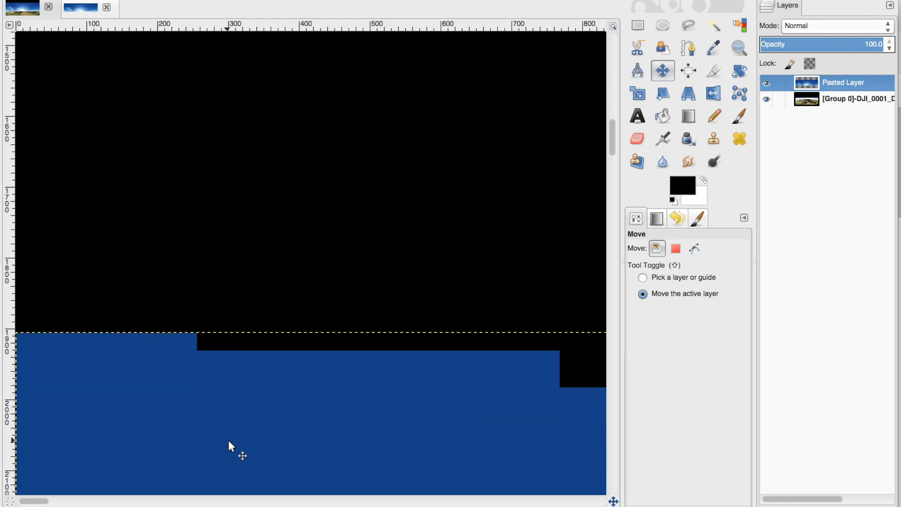
{"action": "key", "text": "shift+Up"}
{"action": "key", "text": "shift+Up"}
{"action": "key", "text": "shift+Up"}
{"action": "key", "text": "shift+Up"}
{"action": "key", "text": "shift+Up"}
{"action": "key", "text": "shift+Up"}
{"action": "key", "text": "shift+Up"}
{"action": "key", "text": "shift+Up"}
{"action": "key", "text": "shift+Up"}
{"action": "key", "text": "shift+Up"}
{"action": "key", "text": "shift+Up"}
{"action": "key", "text": "shift+Up"}
{"action": "key", "text": "shift+Up"}
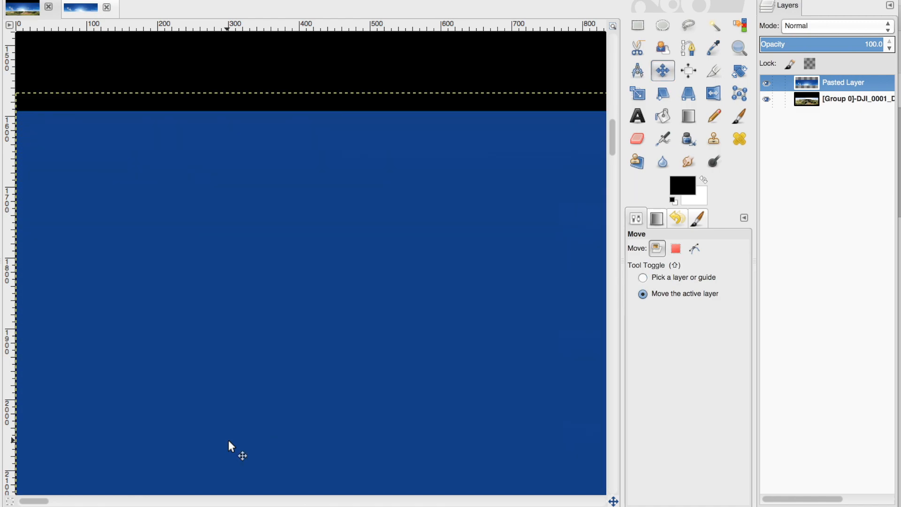
{"action": "key", "text": "shift+Up"}
{"action": "key", "text": "shift+Up"}
{"action": "key", "text": "shift+Up"}
{"action": "key", "text": "shift+Up"}
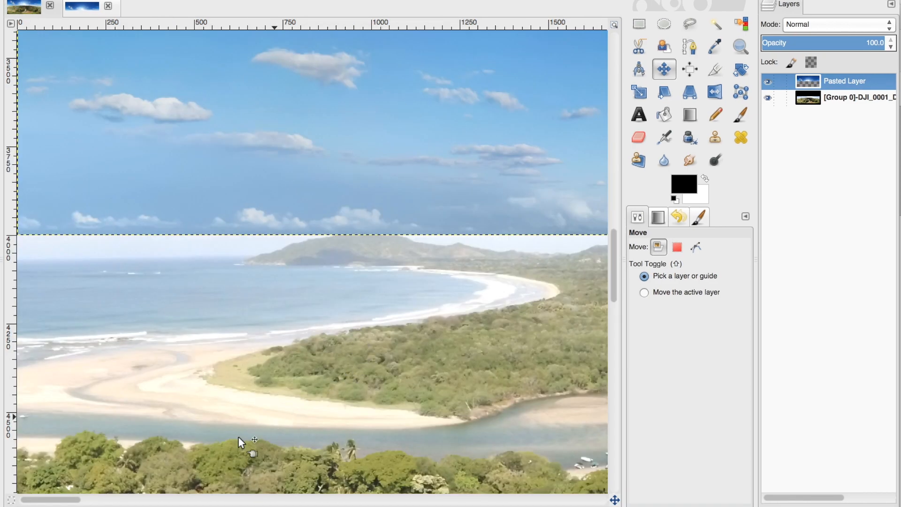
{"action": "left_click", "coordinate": [117, 504]}
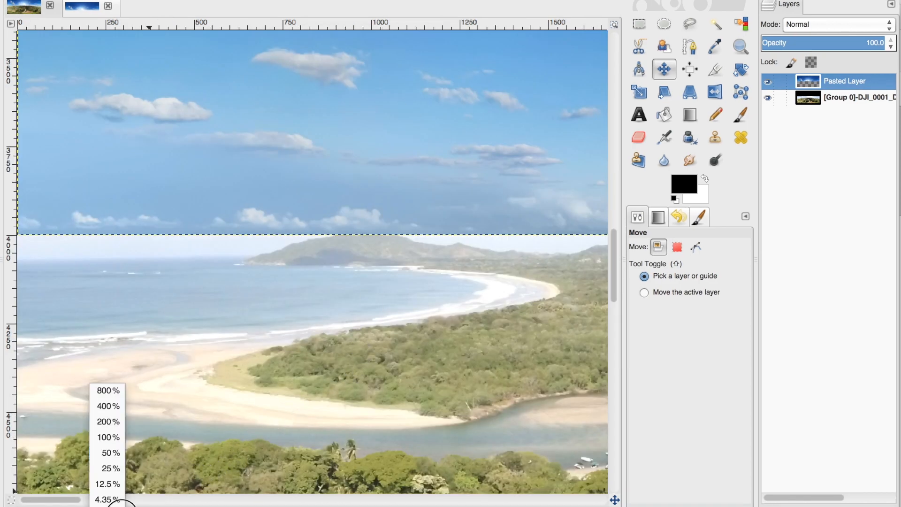
{"action": "left_click", "coordinate": [109, 499]}
Hide the sky layer, place a horizontal guide just below the lowest notch of the black area, and show the layer again.
{"action": "left_click", "coordinate": [117, 504]}
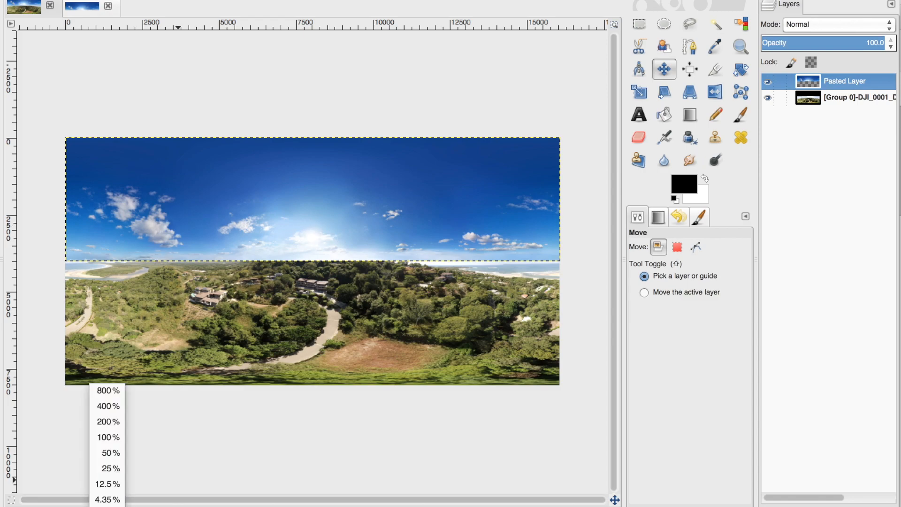
{"action": "left_click", "coordinate": [115, 457]}
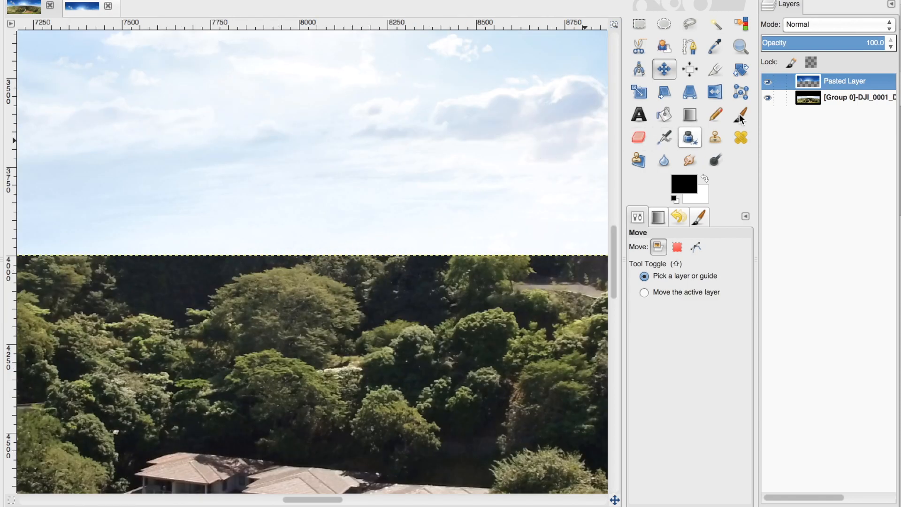
{"action": "left_click", "coordinate": [767, 81]}
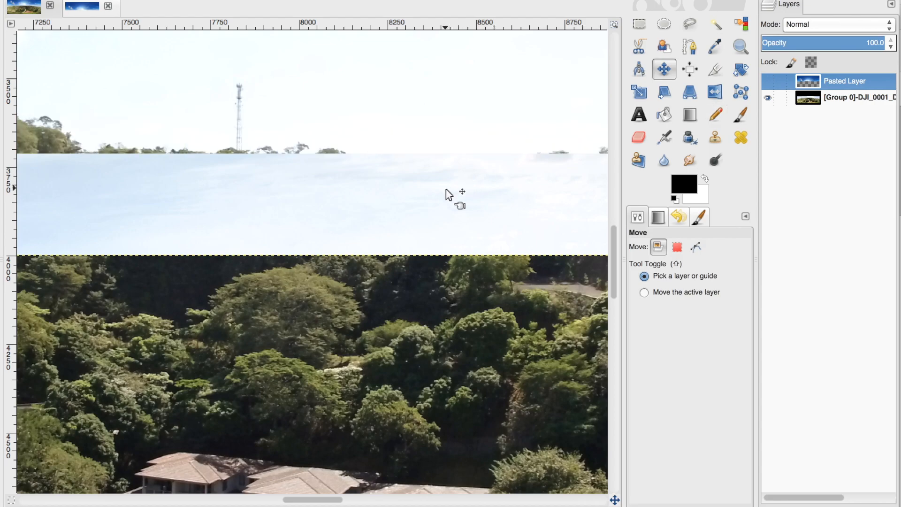
{"action": "scroll", "coordinate": [445, 189], "scroll_direction": "up", "scroll_amount": 5}
{"action": "scroll", "coordinate": [445, 193], "scroll_direction": "up", "scroll_amount": 10}
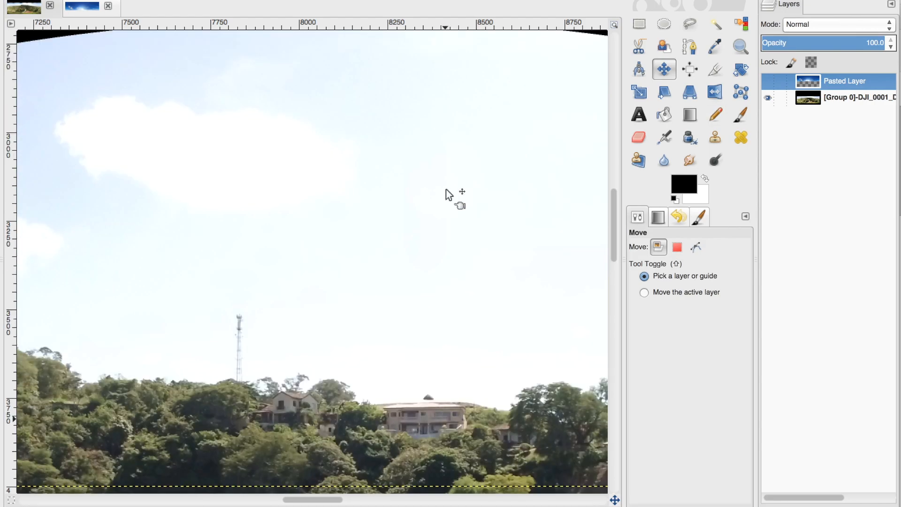
{"action": "scroll", "coordinate": [446, 192], "scroll_direction": "left", "scroll_amount": 10}
{"action": "scroll", "coordinate": [445, 192], "scroll_direction": "left", "scroll_amount": 3}
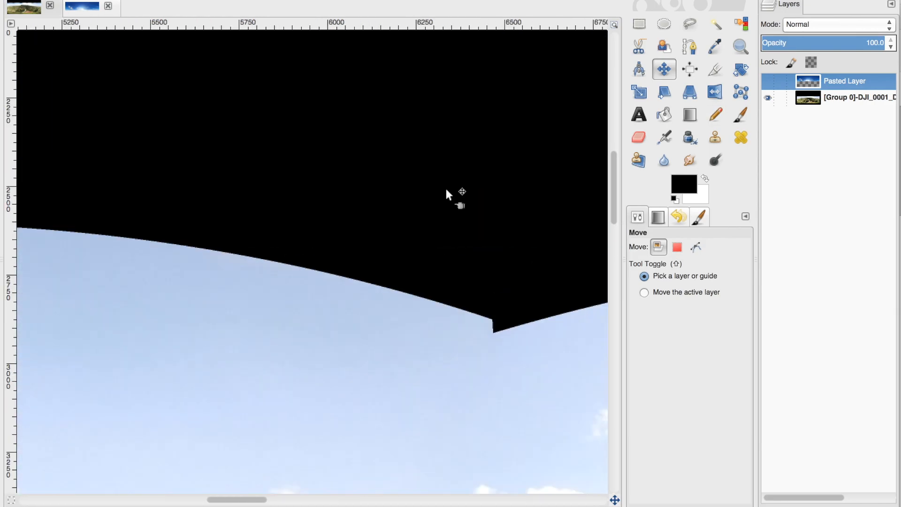
{"action": "scroll", "coordinate": [445, 193], "scroll_direction": "down", "scroll_amount": 3}
{"action": "scroll", "coordinate": [446, 192], "scroll_direction": "right", "scroll_amount": 6}
{"action": "scroll", "coordinate": [297, 228], "scroll_direction": "left", "scroll_amount": 4}
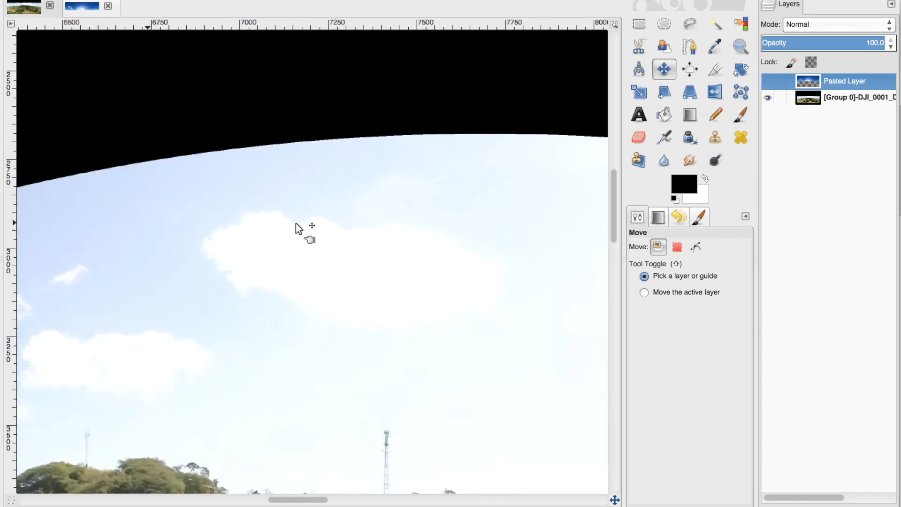
{"action": "scroll", "coordinate": [320, 252], "scroll_direction": "down", "scroll_amount": 3}
{"action": "scroll", "coordinate": [320, 252], "scroll_direction": "up", "scroll_amount": 3}
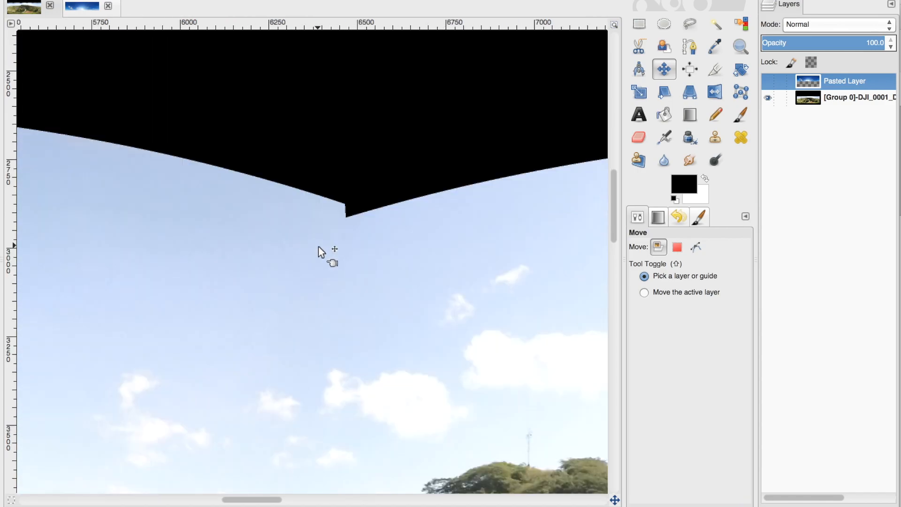
{"action": "left_click_drag", "start_coordinate": [418, 20], "coordinate": [414, 224]}
{"action": "left_click", "coordinate": [768, 82]}
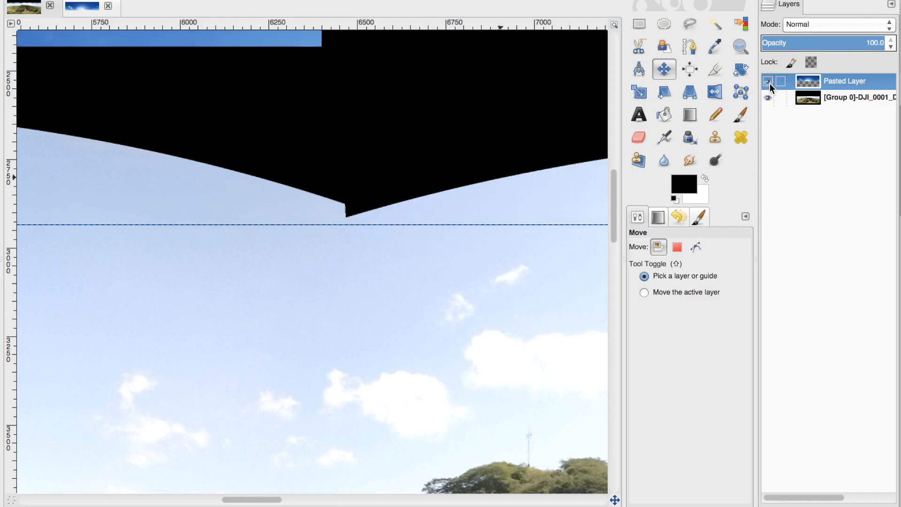
Add a White (full opacity) layer mask to the pasted sky layer.
{"action": "scroll", "coordinate": [454, 114], "scroll_direction": "down", "scroll_amount": 3}
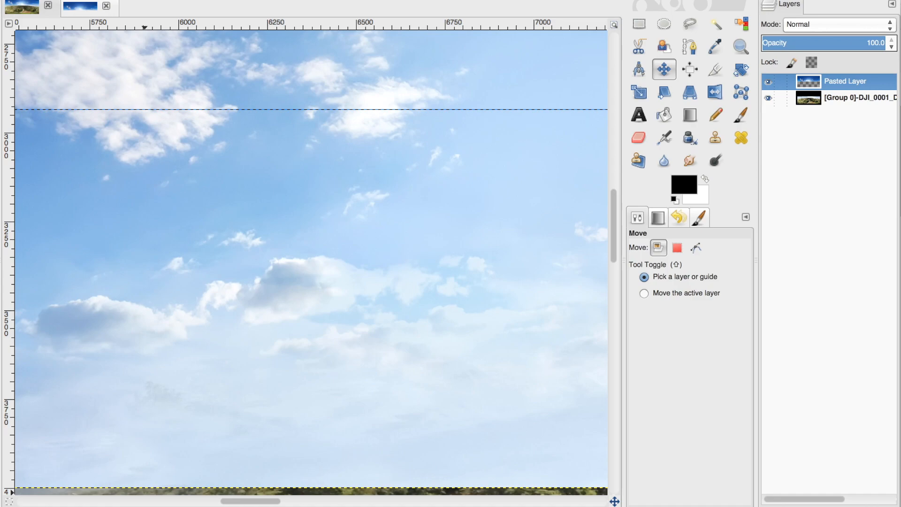
{"action": "left_click", "coordinate": [109, 498]}
{"action": "left_click", "coordinate": [113, 498]}
{"action": "left_click", "coordinate": [109, 499]}
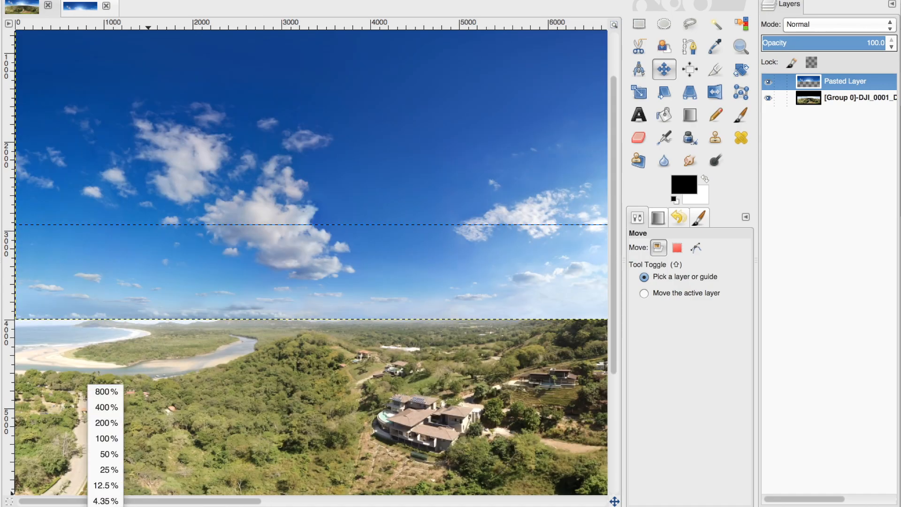
{"action": "left_click", "coordinate": [111, 496]}
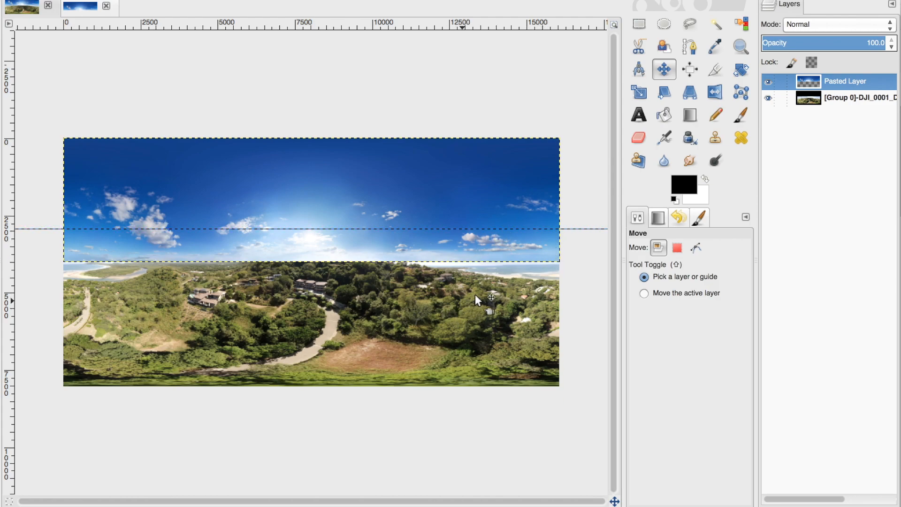
{"action": "right_click", "coordinate": [835, 82]}
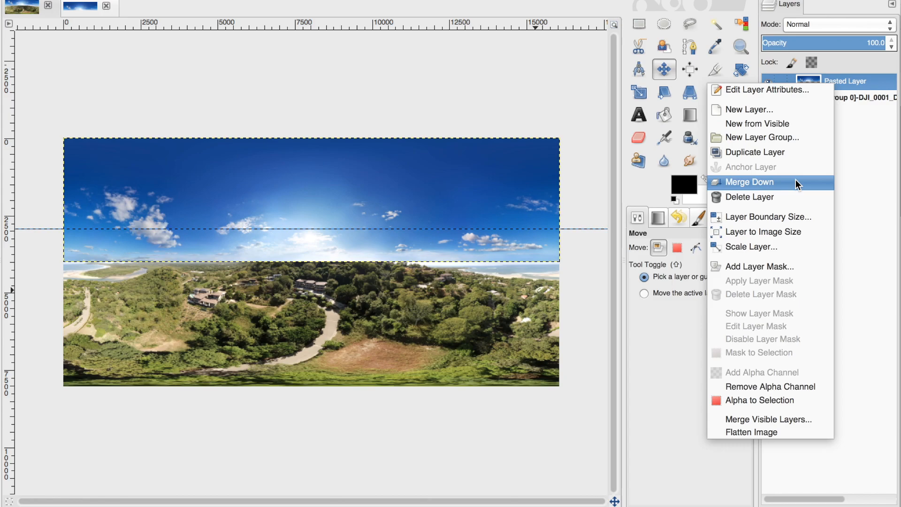
{"action": "left_click", "coordinate": [784, 266]}
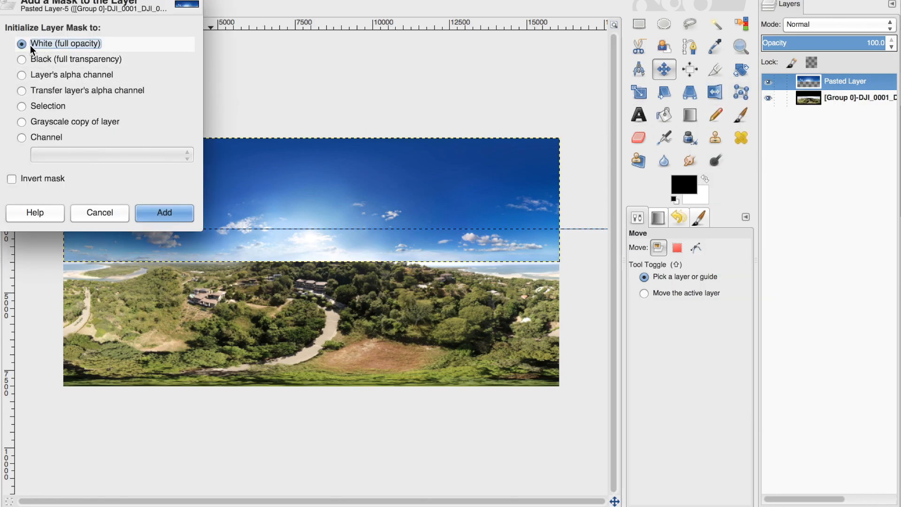
{"action": "left_click", "coordinate": [156, 216]}
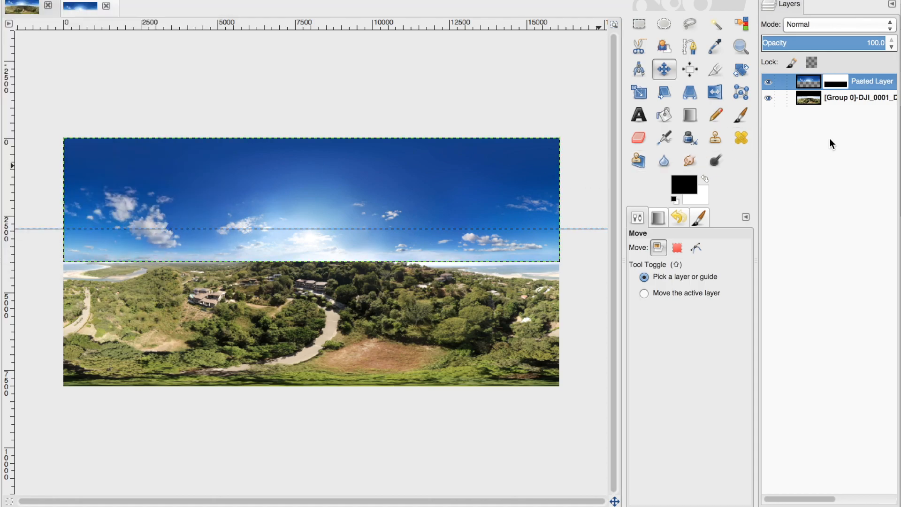
Fade the sky layer's mask into the panorama with a linear FG to Transparent Blend, drawn upward from the layer's lower edge towards the guide.
{"action": "left_click", "coordinate": [689, 120]}
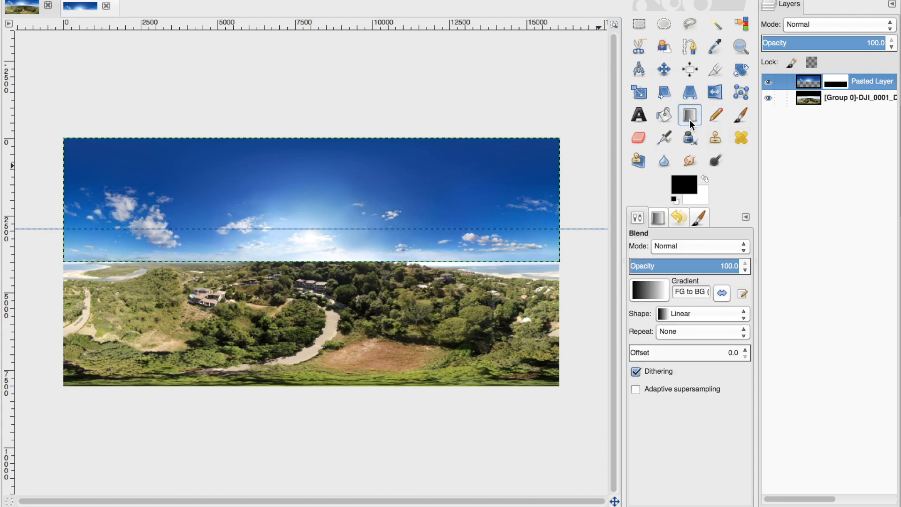
{"action": "left_click", "coordinate": [648, 282]}
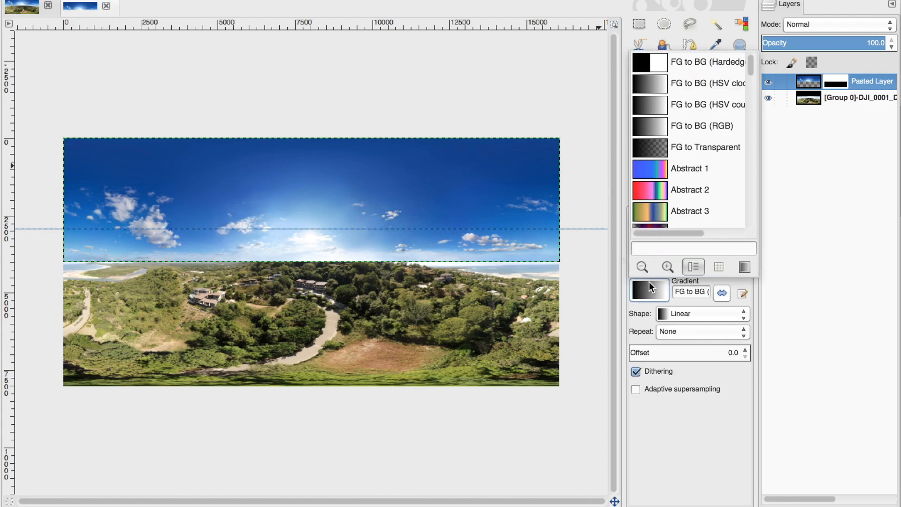
{"action": "left_click", "coordinate": [652, 149]}
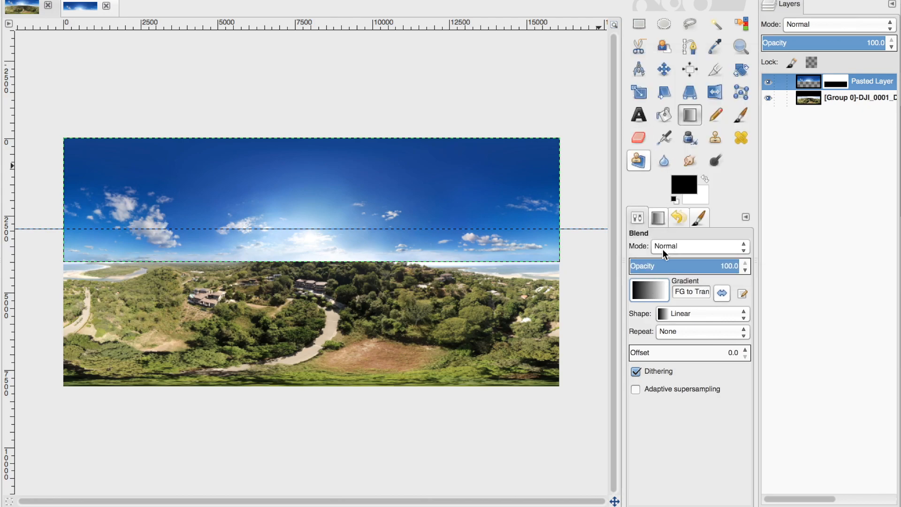
{"action": "left_click", "coordinate": [107, 501]}
{"action": "left_click", "coordinate": [117, 473]}
{"action": "scroll", "coordinate": [217, 353], "scroll_direction": "left", "scroll_amount": 10}
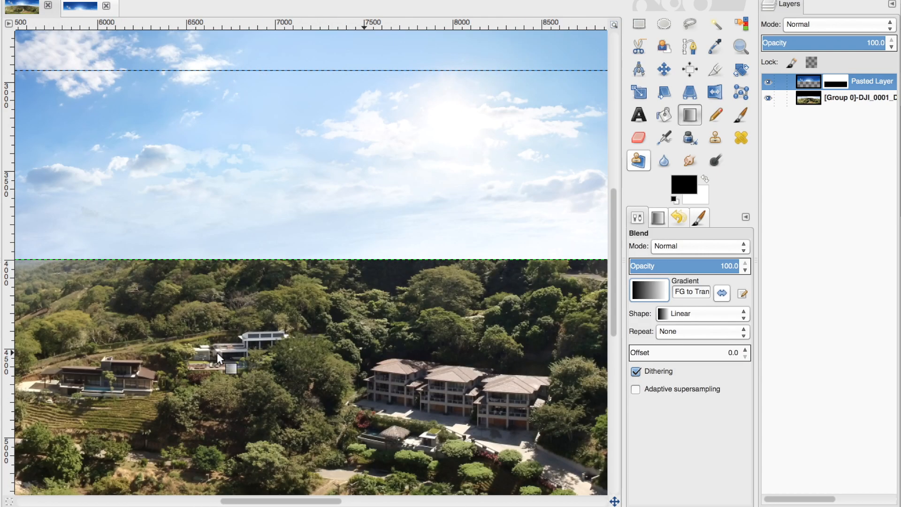
{"action": "scroll", "coordinate": [217, 353], "scroll_direction": "right", "scroll_amount": 10}
{"action": "scroll", "coordinate": [217, 352], "scroll_direction": "left", "scroll_amount": 5}
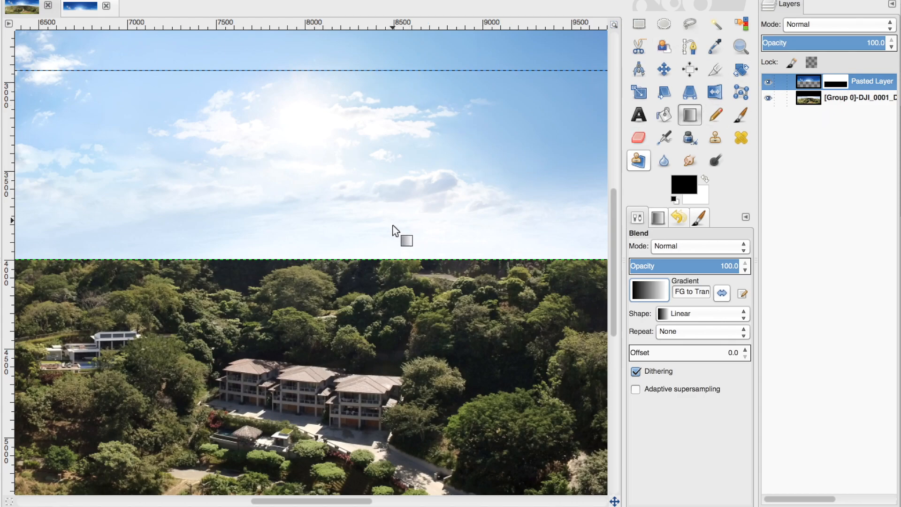
{"action": "left_click", "coordinate": [387, 243]}
{"action": "left_click_drag", "start_coordinate": [388, 247], "coordinate": [385, 216]}
{"action": "left_click_drag", "start_coordinate": [399, 170], "coordinate": [386, 103]}
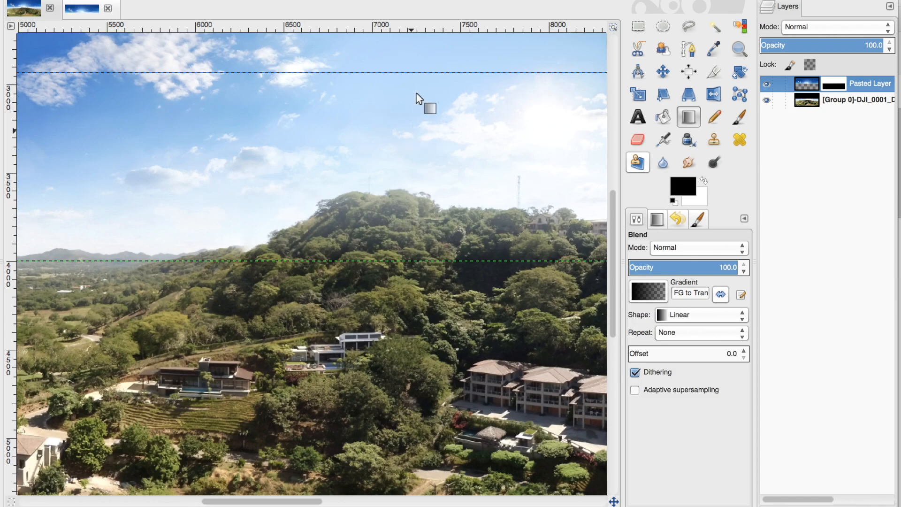
Remove the horizontal guide from the image and select the panorama layer.
{"action": "left_click", "coordinate": [118, 503]}
{"action": "left_click", "coordinate": [117, 504]}
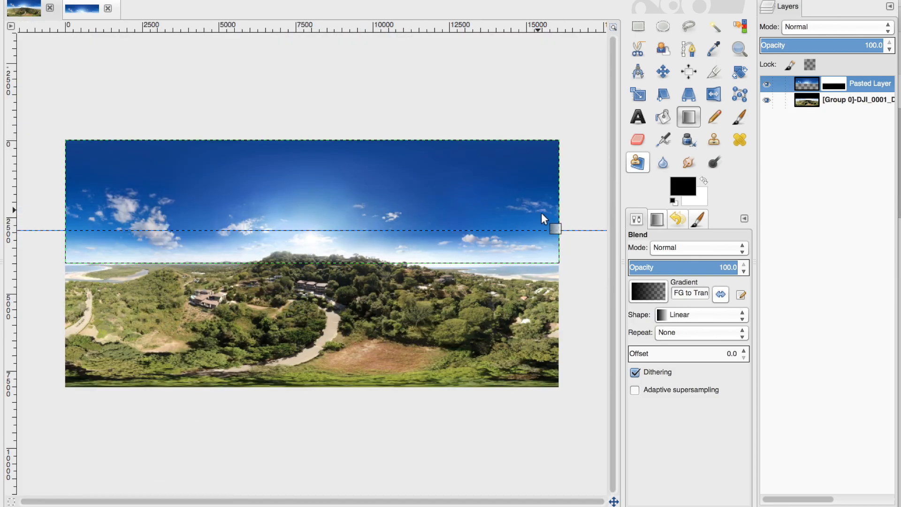
{"action": "left_click", "coordinate": [664, 70]}
{"action": "left_click_drag", "start_coordinate": [582, 230], "coordinate": [558, 24]}
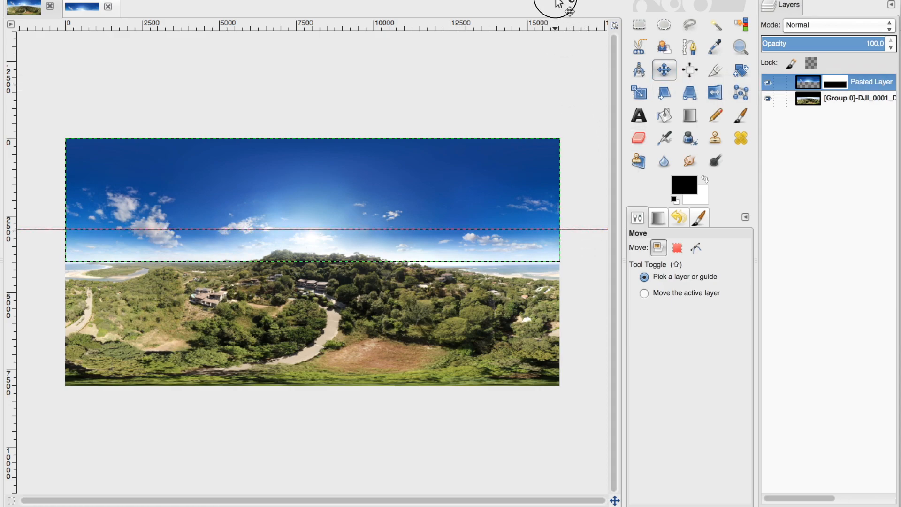
{"action": "left_click", "coordinate": [854, 99]}
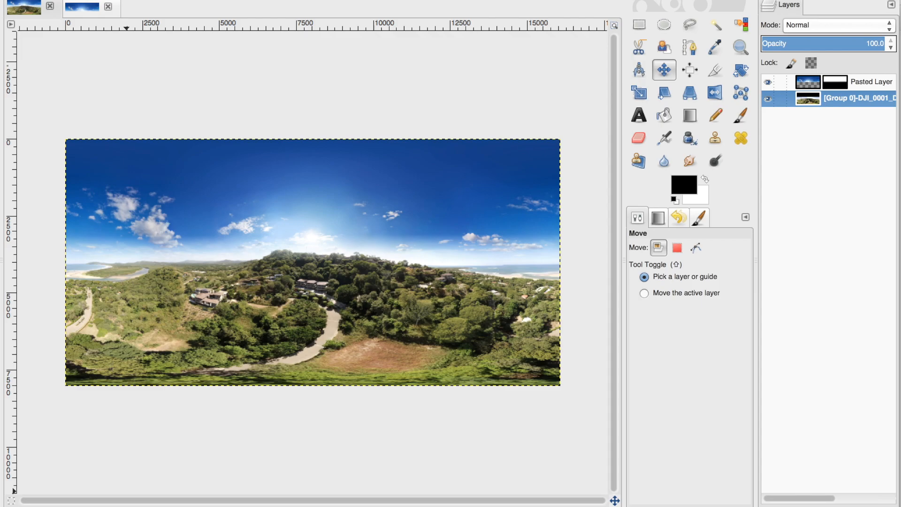
Examine the blend between sky and landscape along the coast, the hills and the ground up close.
{"action": "left_click", "coordinate": [121, 501]}
{"action": "left_click", "coordinate": [118, 484]}
{"action": "scroll", "coordinate": [216, 338], "scroll_direction": "left", "scroll_amount": 5}
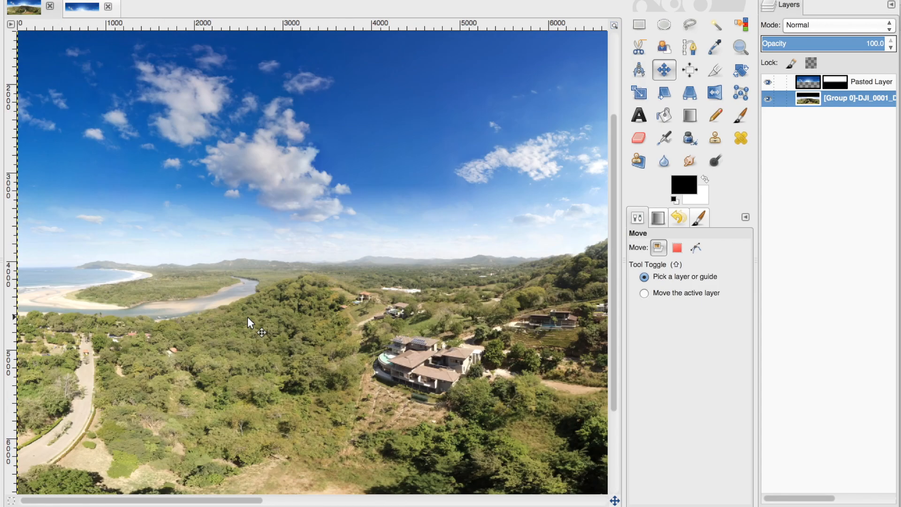
{"action": "scroll", "coordinate": [247, 317], "scroll_direction": "down", "scroll_amount": 2}
{"action": "scroll", "coordinate": [244, 316], "scroll_direction": "left", "scroll_amount": 10}
{"action": "scroll", "coordinate": [287, 270], "scroll_direction": "down", "scroll_amount": 3}
{"action": "scroll", "coordinate": [286, 271], "scroll_direction": "up", "scroll_amount": 5}
{"action": "scroll", "coordinate": [286, 270], "scroll_direction": "down", "scroll_amount": 5}
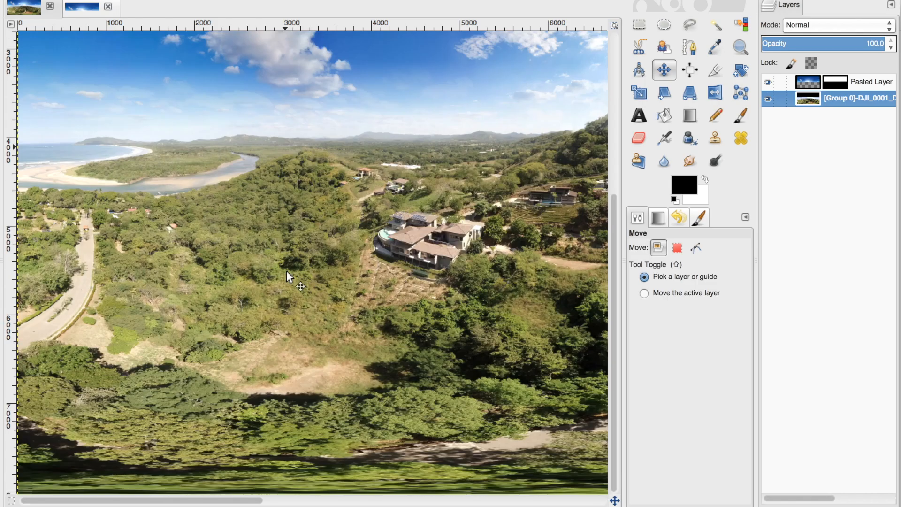
{"action": "scroll", "coordinate": [286, 270], "scroll_direction": "right", "scroll_amount": 15}
{"action": "scroll", "coordinate": [286, 270], "scroll_direction": "up", "scroll_amount": 5}
{"action": "scroll", "coordinate": [286, 271], "scroll_direction": "left", "scroll_amount": 10}
{"action": "scroll", "coordinate": [286, 271], "scroll_direction": "down", "scroll_amount": 5}
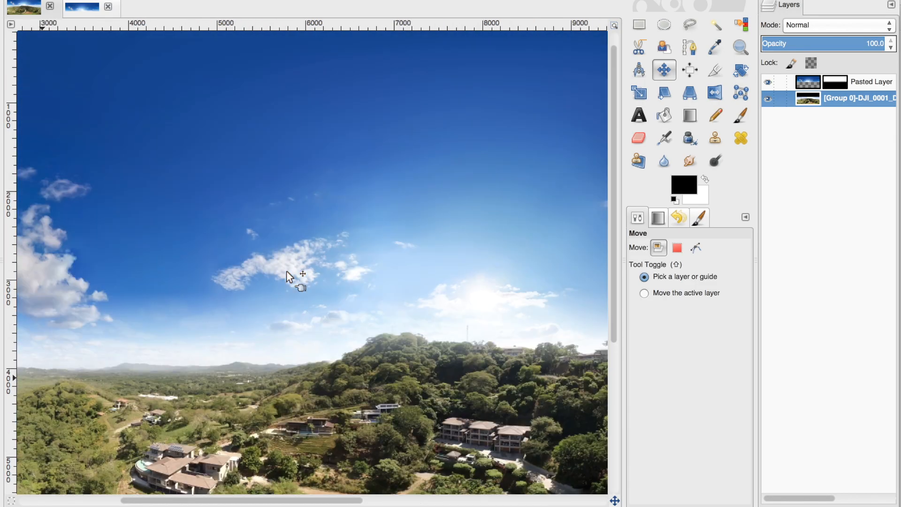
{"action": "left_click", "coordinate": [111, 1]}
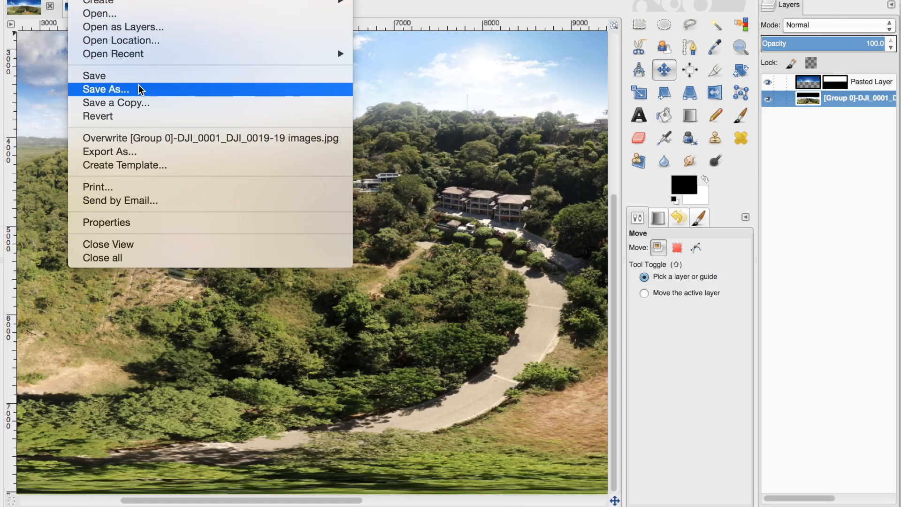
{"action": "left_click", "coordinate": [405, 15]}
{"action": "scroll", "coordinate": [334, 219], "scroll_direction": "up", "scroll_amount": 5}
{"action": "scroll", "coordinate": [337, 219], "scroll_direction": "down", "scroll_amount": 5}
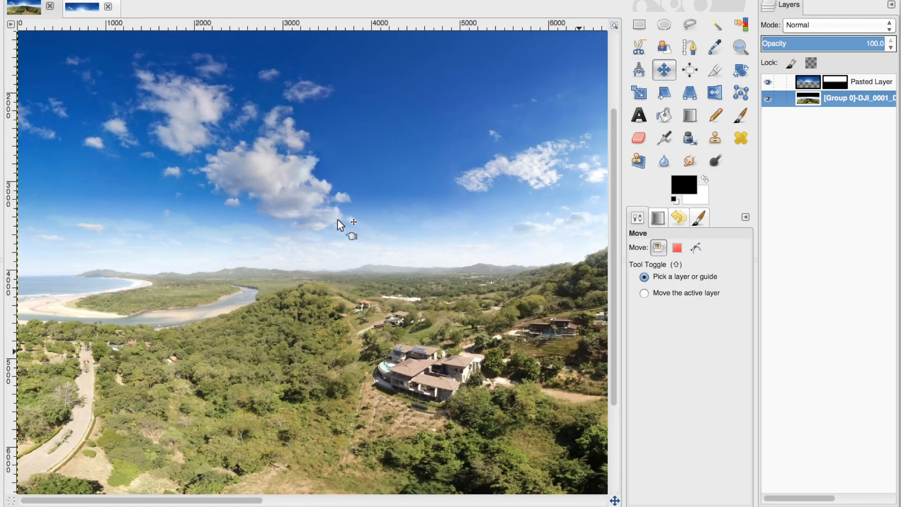
Examine the blended sky along the full width of the panorama's horizon, from the river mouth to the far coastline.
{"action": "scroll", "coordinate": [337, 219], "scroll_direction": "right", "scroll_amount": 10}
{"action": "scroll", "coordinate": [337, 218], "scroll_direction": "up", "scroll_amount": 3}
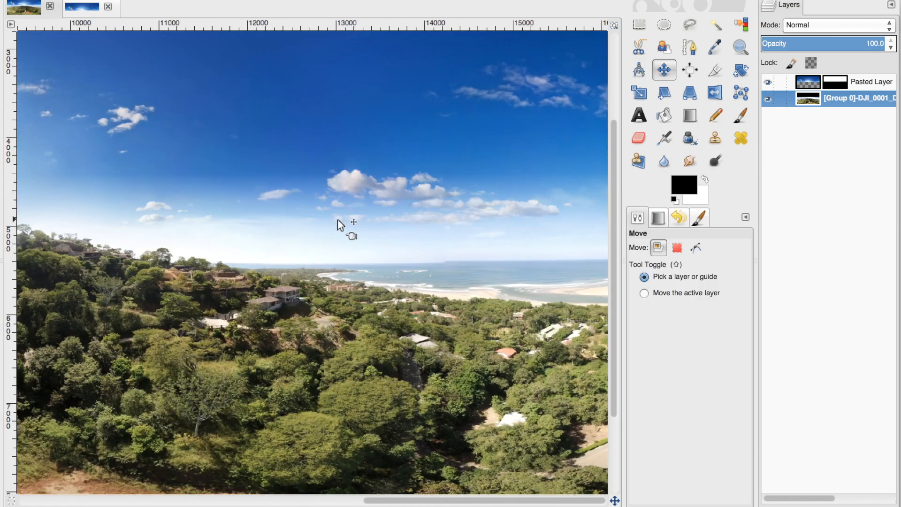
{"action": "scroll", "coordinate": [337, 220], "scroll_direction": "left", "scroll_amount": 15}
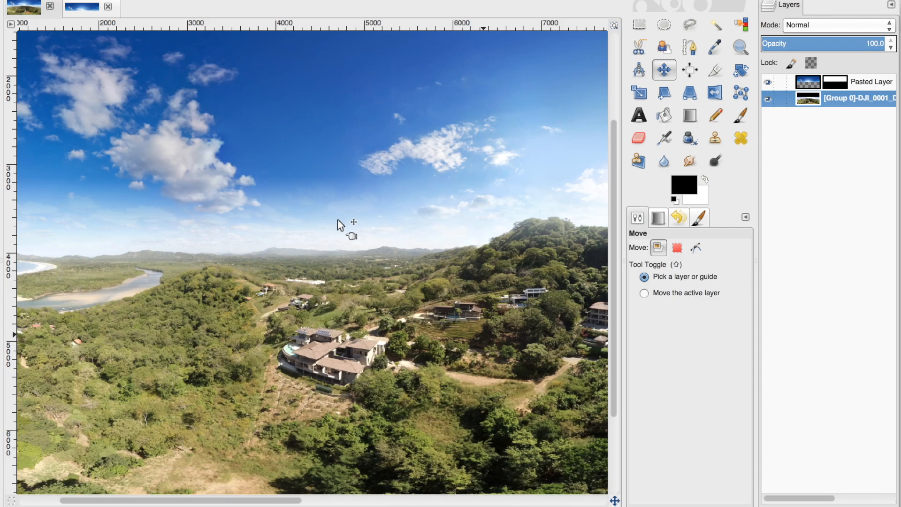
{"action": "scroll", "coordinate": [337, 218], "scroll_direction": "right", "scroll_amount": 3}
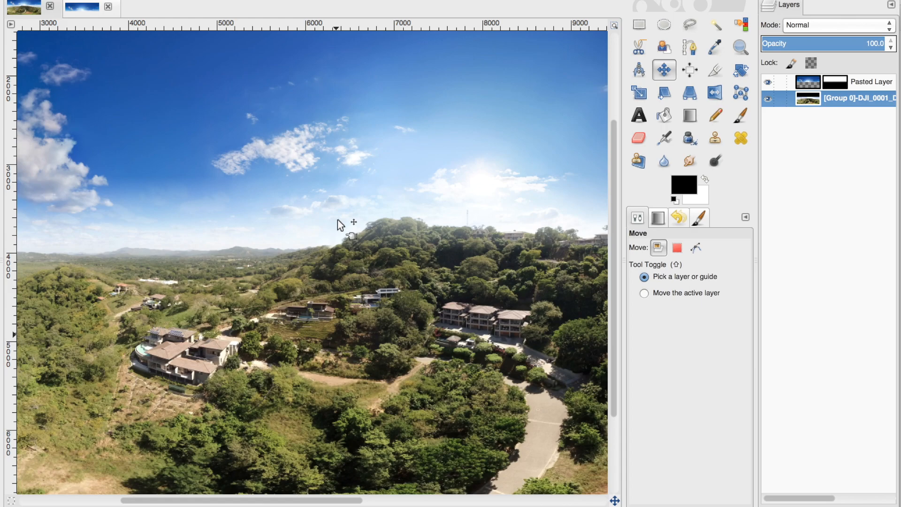
{"action": "scroll", "coordinate": [337, 219], "scroll_direction": "right", "scroll_amount": 5}
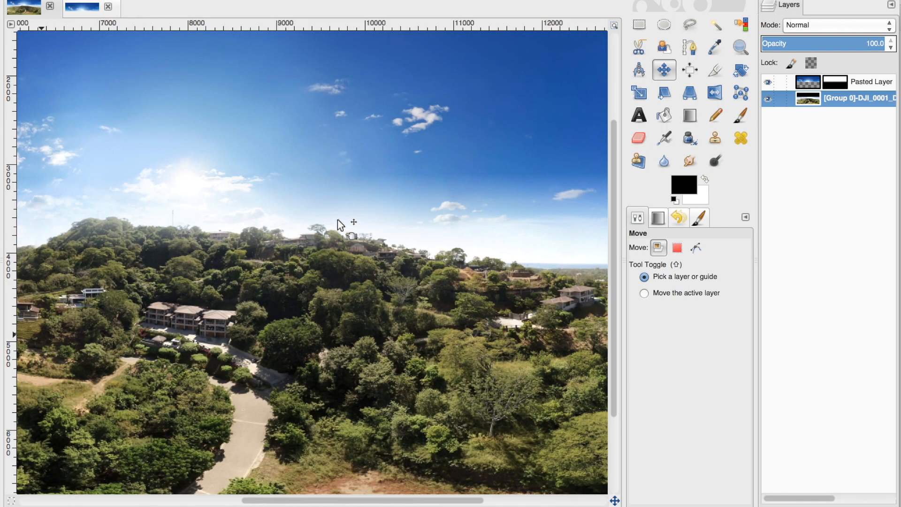
{"action": "scroll", "coordinate": [337, 219], "scroll_direction": "left", "scroll_amount": 10}
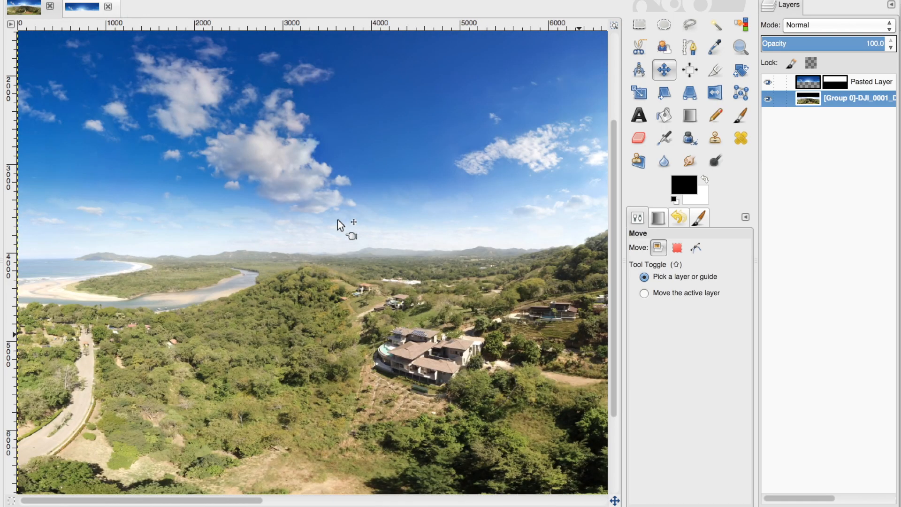
Save a copy of the panorama with the replaced sky.
{"action": "left_click", "coordinate": [82, 1]}
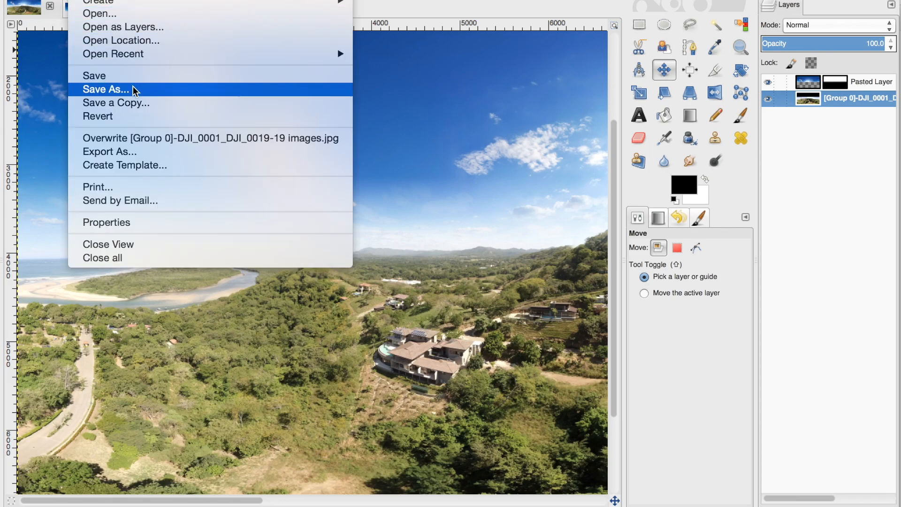
{"action": "left_click", "coordinate": [137, 102]}
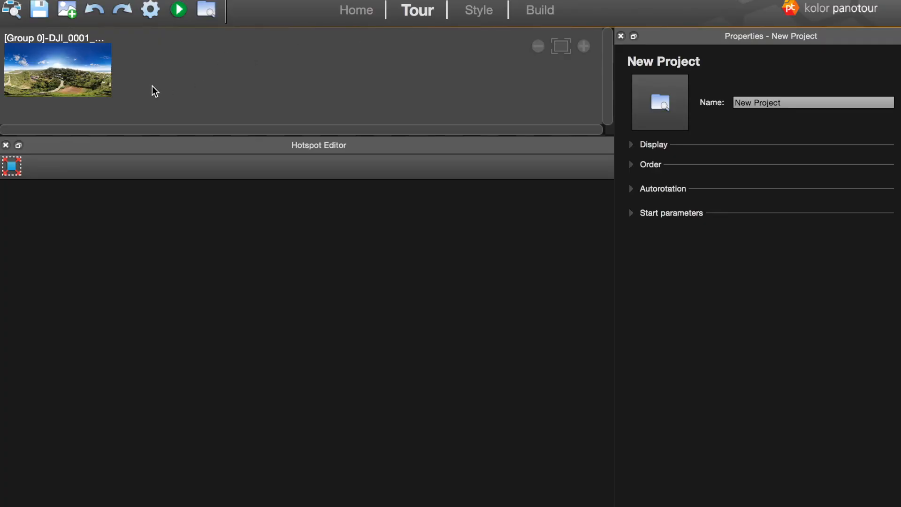
In Panotour, select the imported panorama copy and set its opening view to yaw -89.11 and pitch -5.76.
{"action": "left_click", "coordinate": [76, 82]}
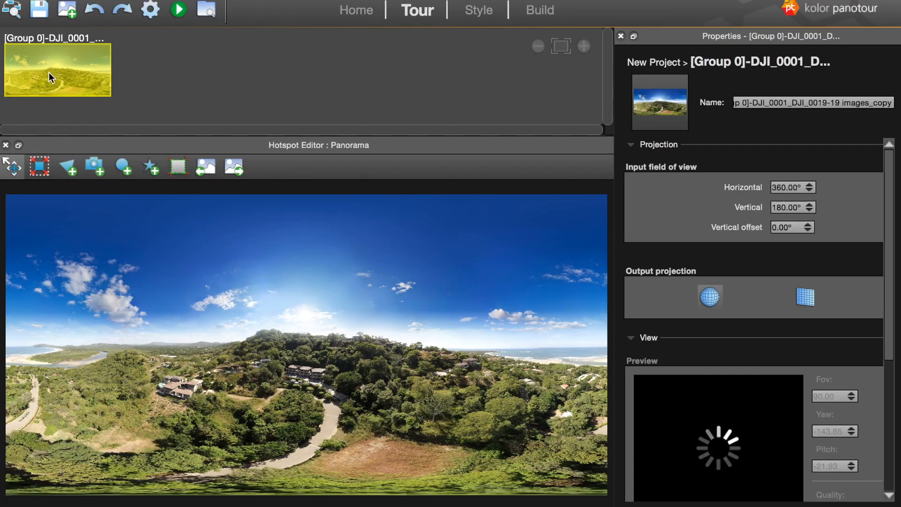
{"action": "left_click_drag", "start_coordinate": [724, 466], "coordinate": [699, 432]}
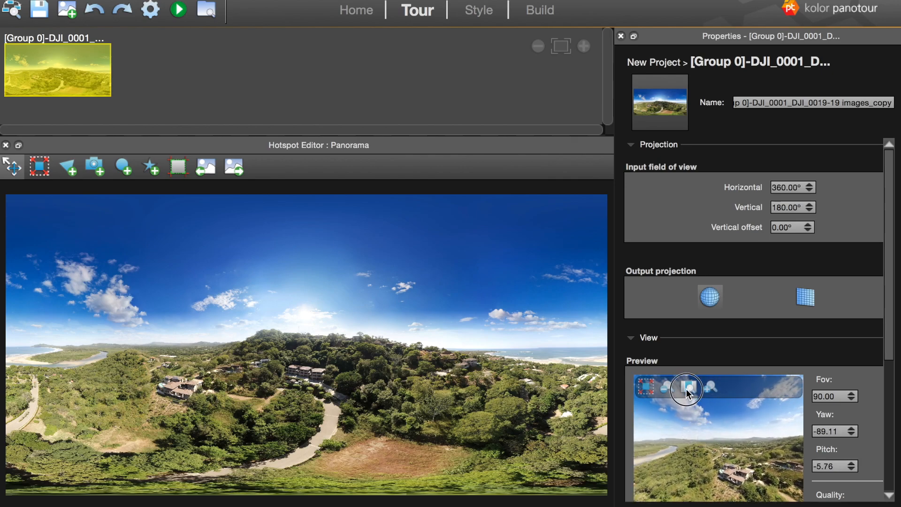
Give the tour a Classic Control Bar and build it with the output name sky.
{"action": "left_click", "coordinate": [476, 13]}
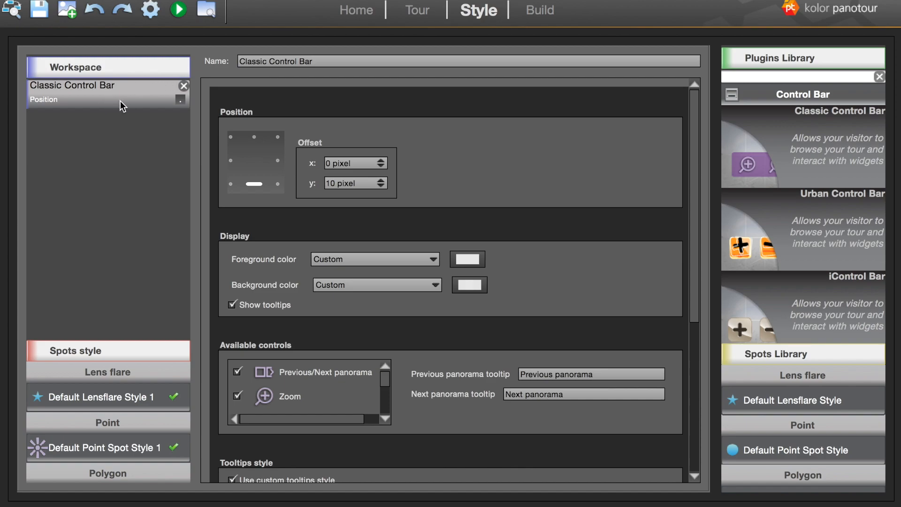
{"action": "left_click", "coordinate": [537, 12]}
{"action": "double_click", "coordinate": [182, 106]}
{"action": "type", "text": "sky"}
{"action": "left_click", "coordinate": [226, 483]}
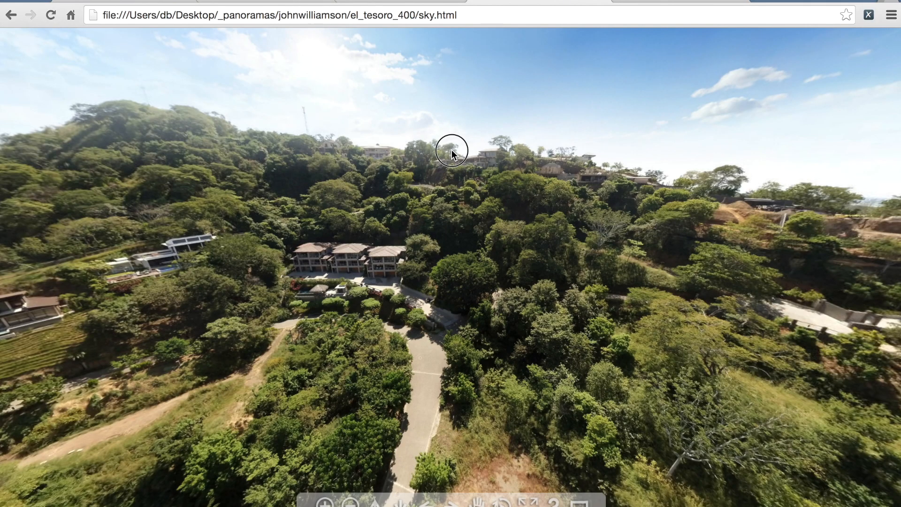
Compare the sky.html and cropped.html tours in the browser by looking around the sky and horizon in each.
{"action": "left_click_drag", "start_coordinate": [452, 148], "coordinate": [487, 87]}
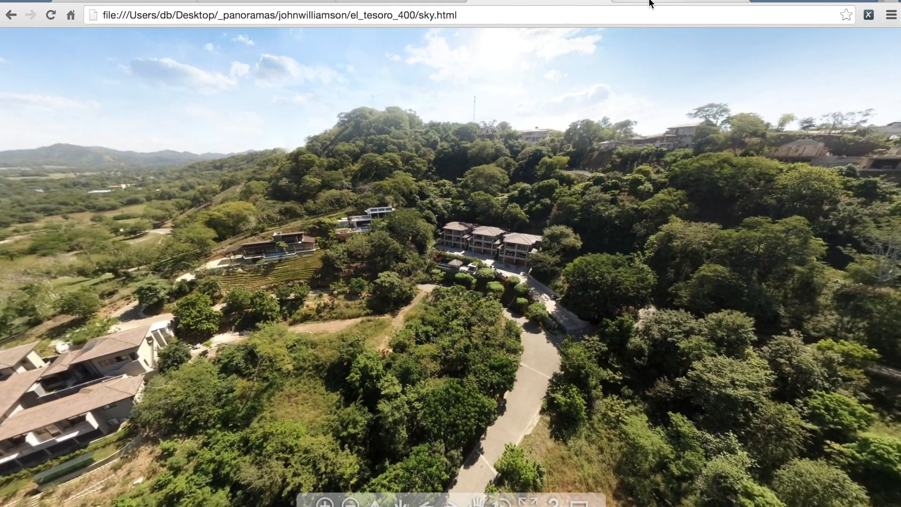
{"action": "left_click", "coordinate": [650, 2]}
{"action": "left_click_drag", "start_coordinate": [563, 57], "coordinate": [435, 195]}
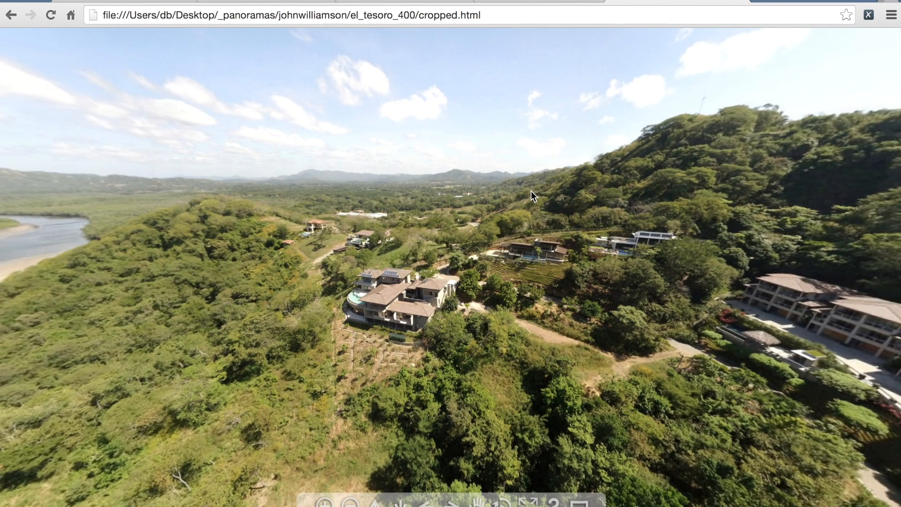
{"action": "left_click_drag", "start_coordinate": [531, 191], "coordinate": [608, 190]}
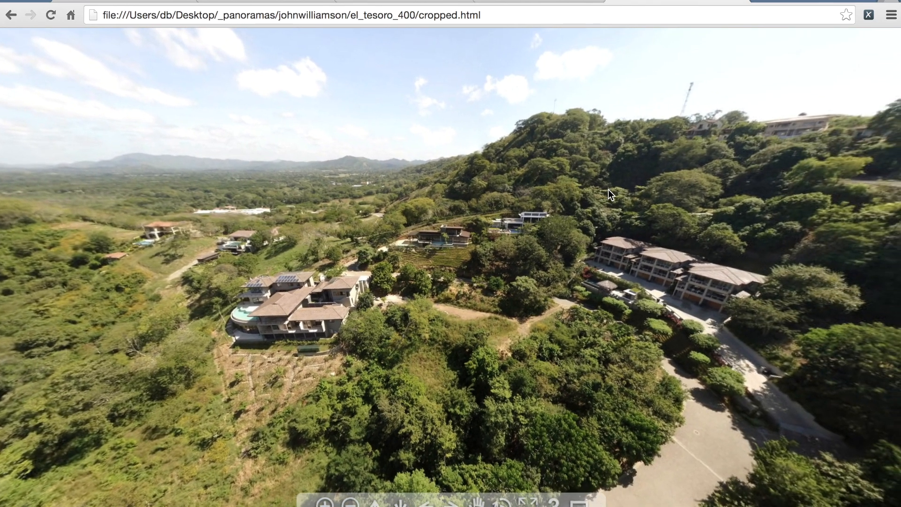
{"action": "left_click", "coordinate": [533, 4]}
{"action": "left_click_drag", "start_coordinate": [491, 30], "coordinate": [671, 185]}
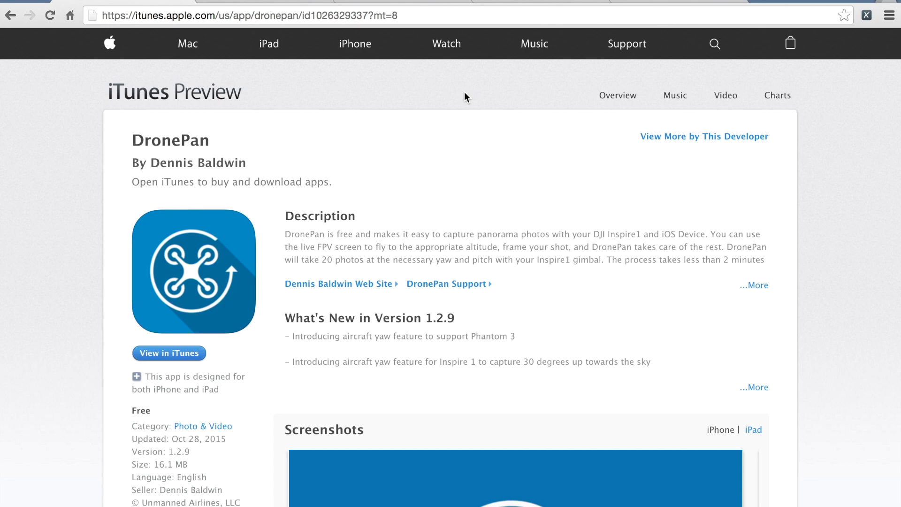
{"action": "scroll", "coordinate": [431, 137], "scroll_direction": "down", "scroll_amount": 3}
{"action": "scroll", "coordinate": [430, 138], "scroll_direction": "up", "scroll_amount": 3}
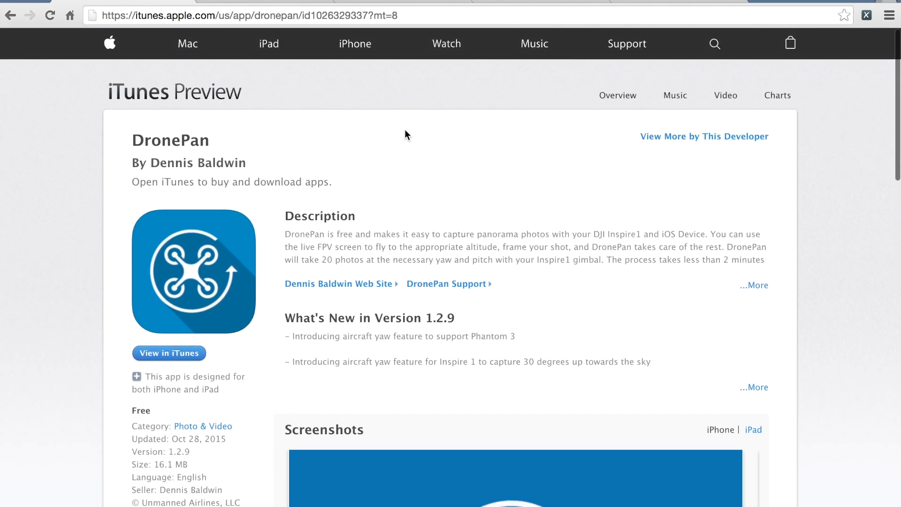